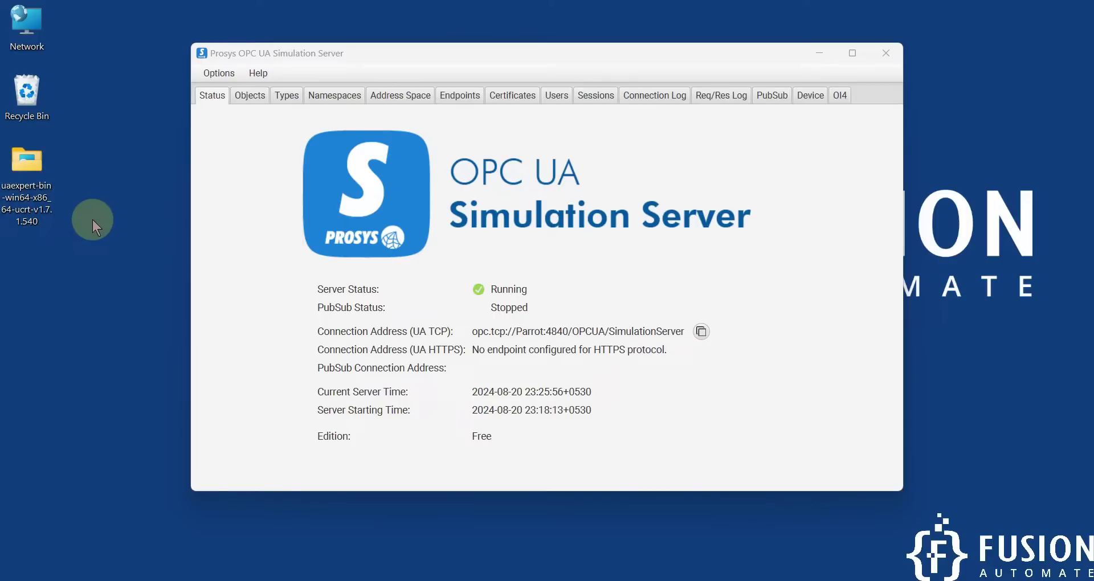
# - Launch the UaExpert .msi installer from the desktop's uaexpert-bin folder
pyautogui.moveTo(90, 225); pyautogui.dragTo(45, 182)
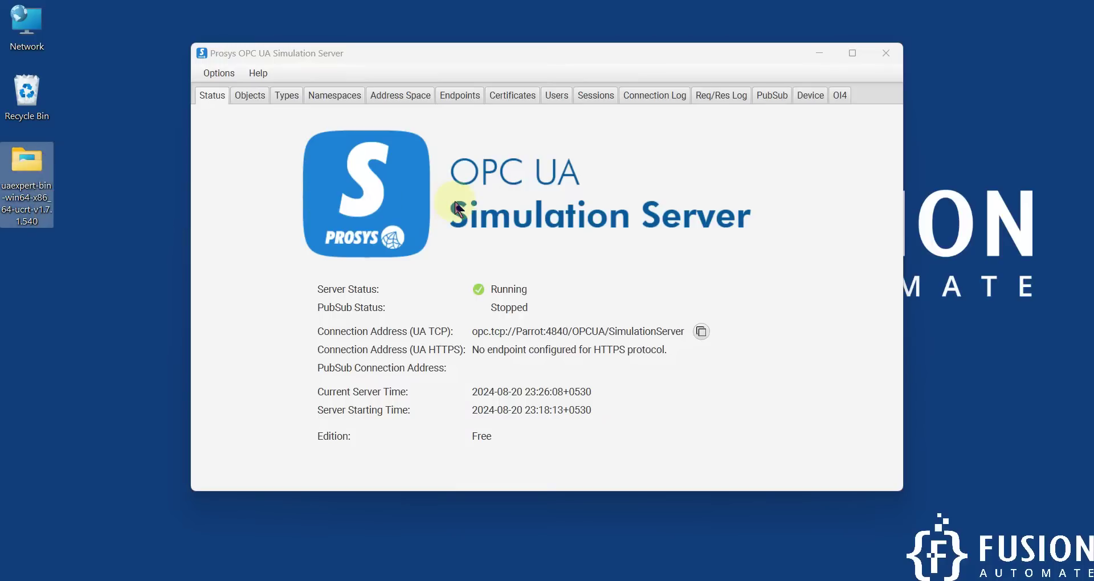
pyautogui.click(125, 262)
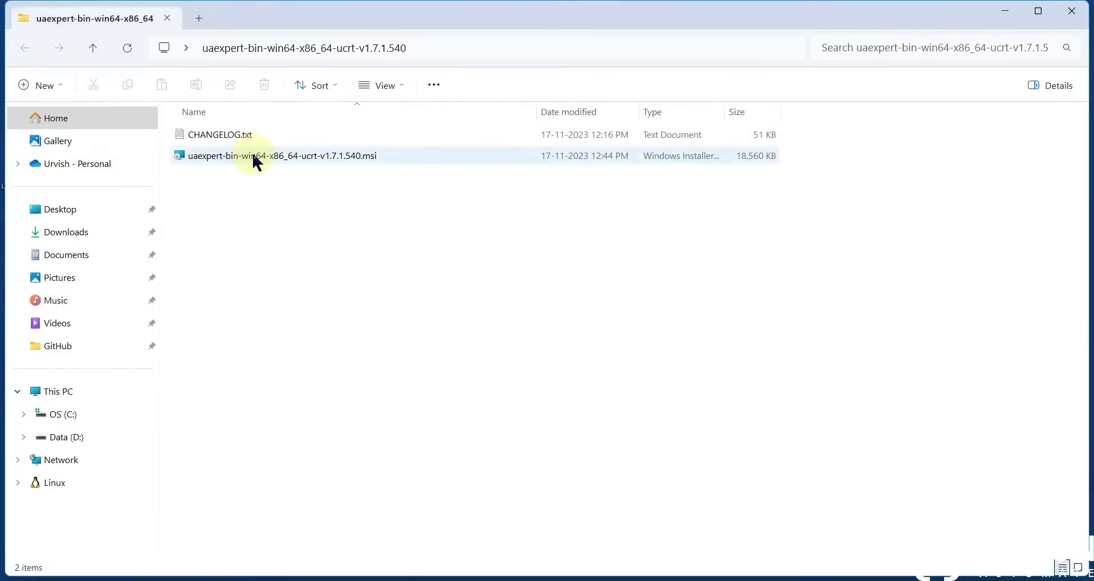
pyautogui.click(255, 160)
pyautogui.doubleClick(254, 159)
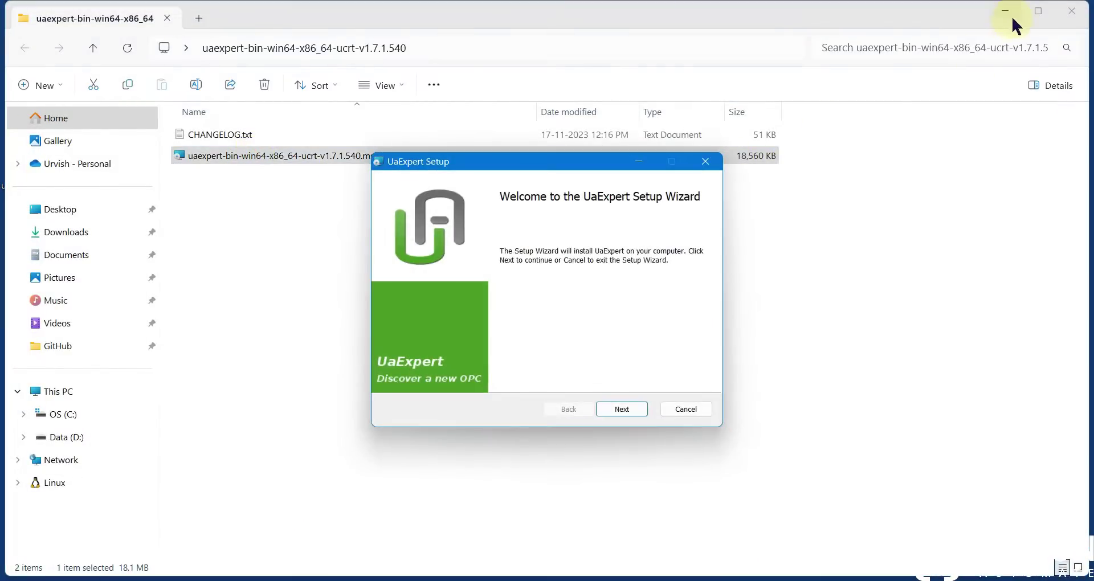
pyautogui.click(1009, 16)
# - Accept the licence agreement and set the whole UaExpert feature to install locally
pyautogui.click(614, 408)
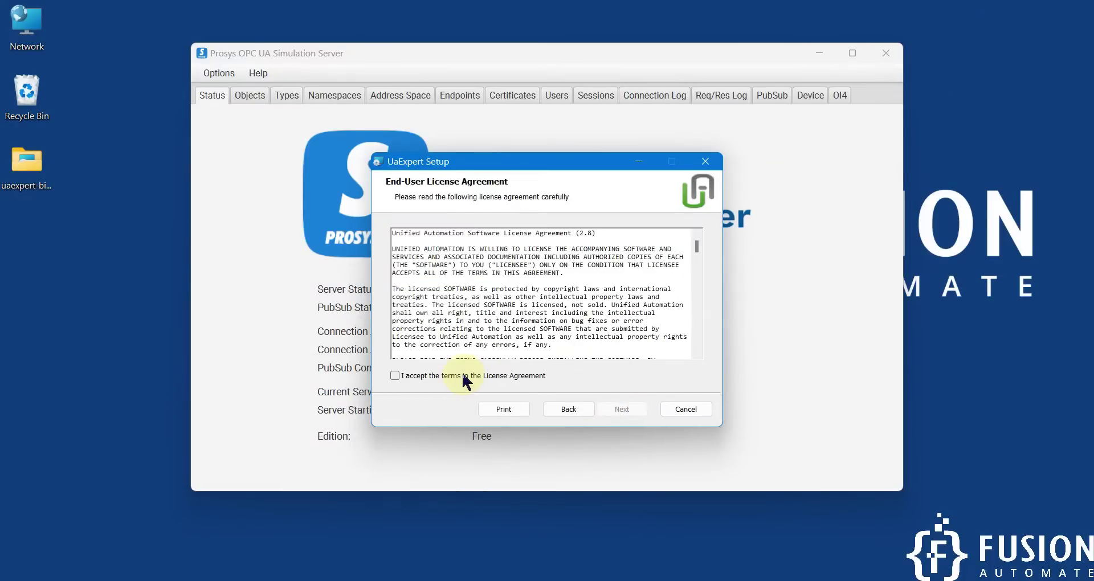
pyautogui.click(465, 377)
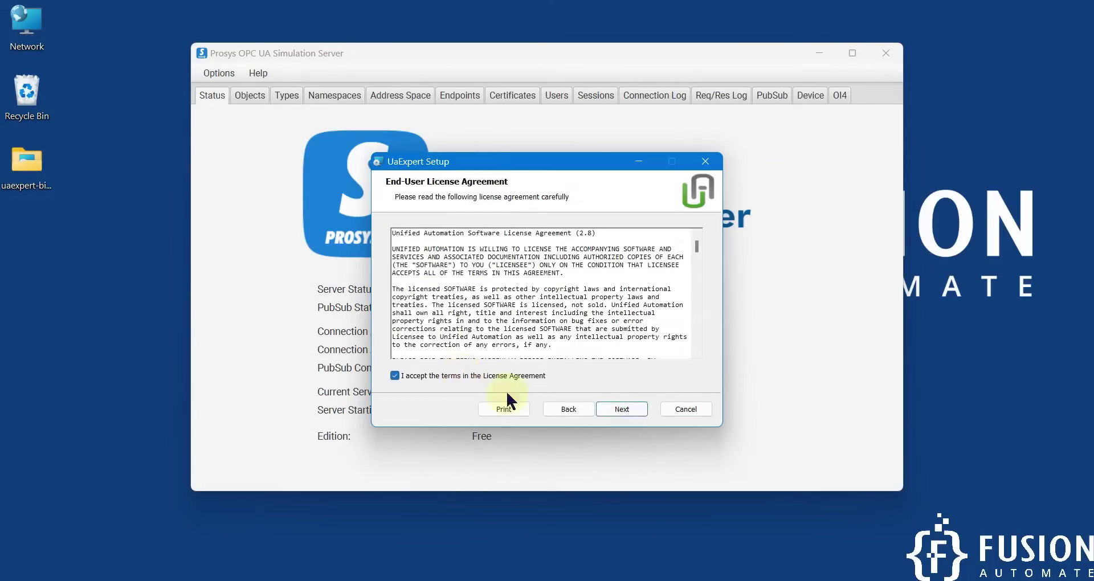
pyautogui.click(623, 409)
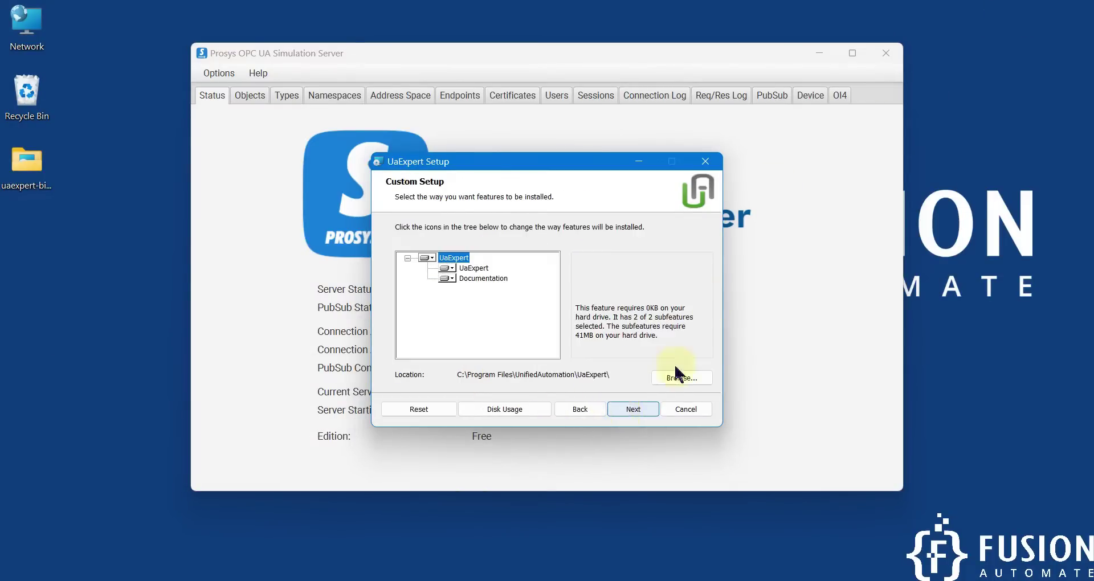
pyautogui.click(819, 53)
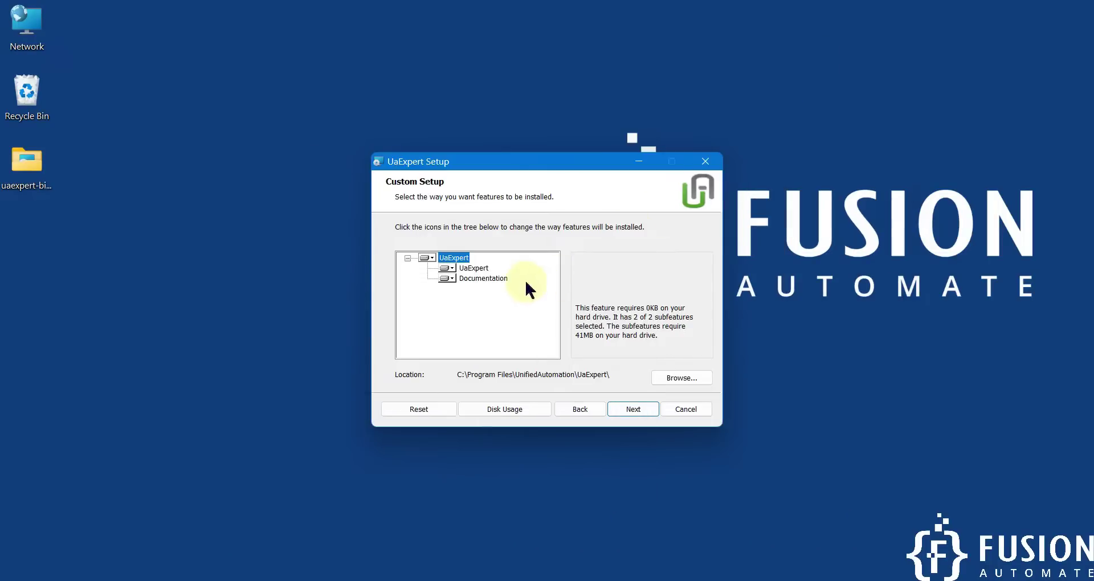
pyautogui.click(427, 258)
pyautogui.click(466, 287)
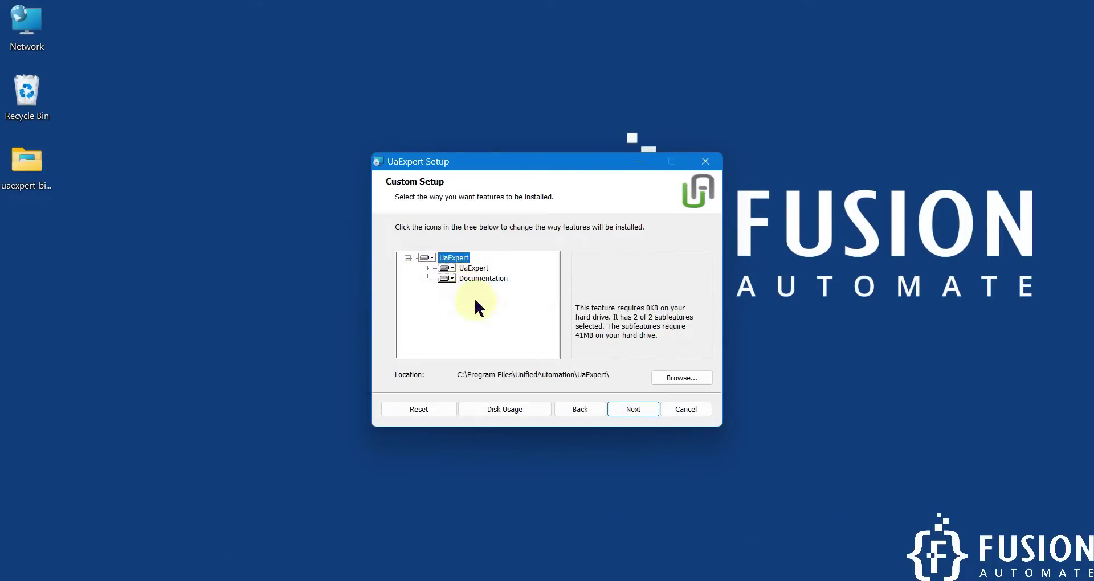
# - Change the install folder to D:\Program Files\UnifiedAutomation\UaExpert\ and start the installation
pyautogui.click(689, 378)
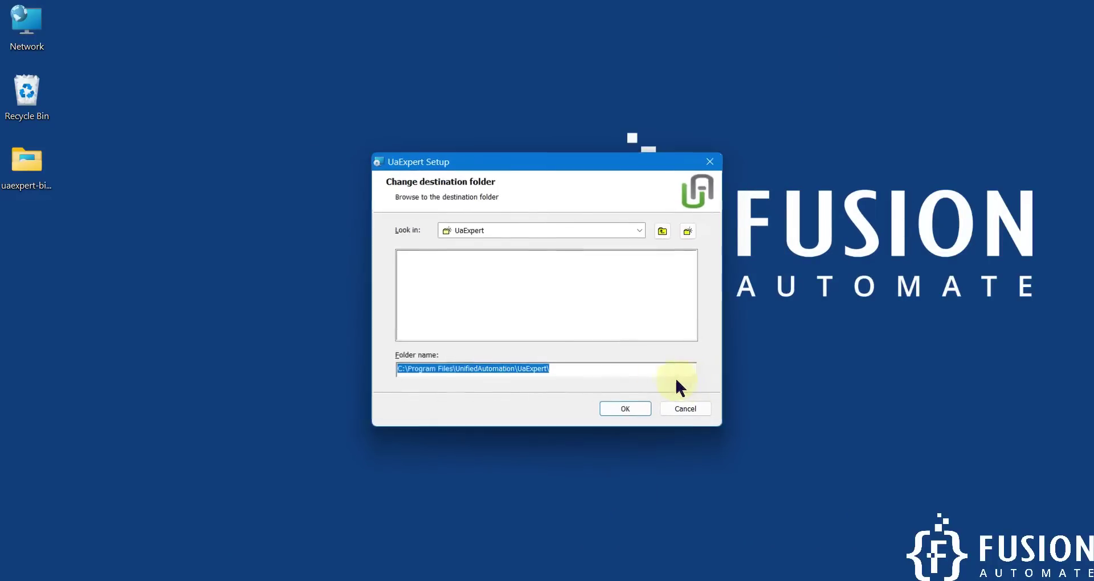
pyautogui.click(401, 369)
pyautogui.press('BackSpace')
pyautogui.write('D')
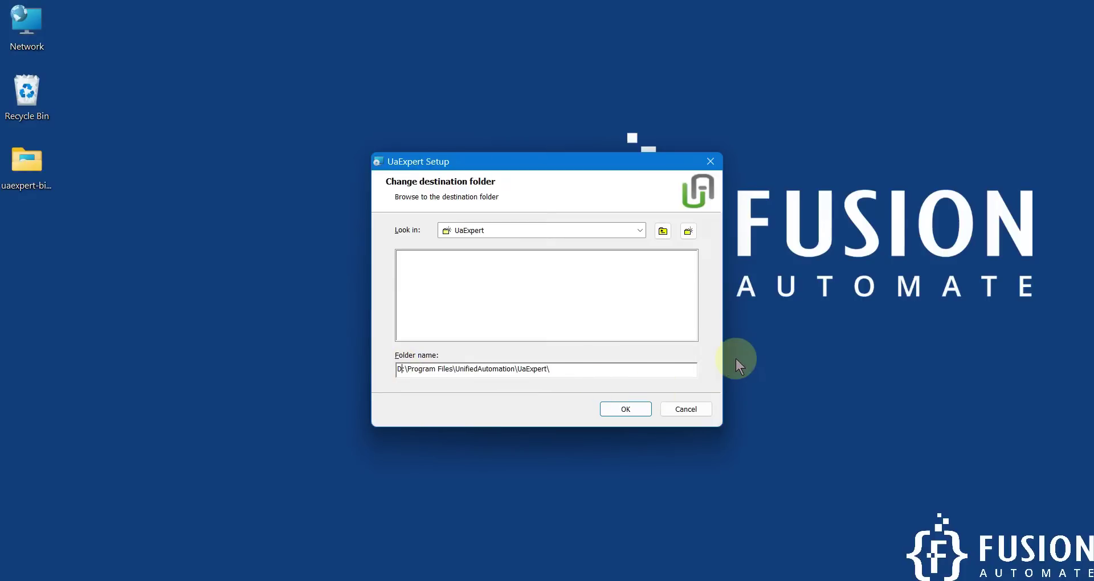
pyautogui.click(630, 410)
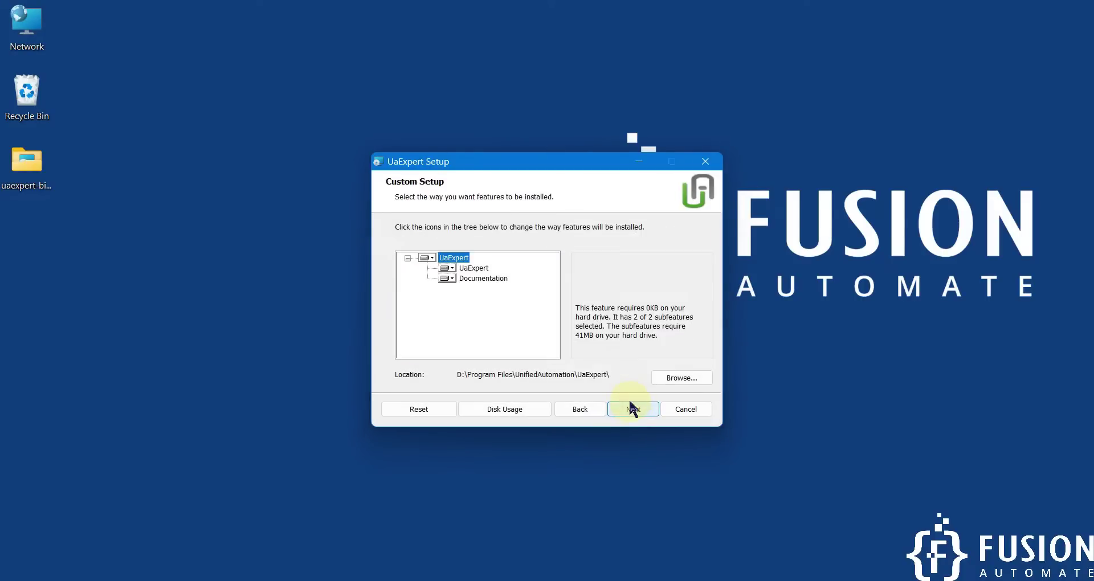
pyautogui.click(632, 410)
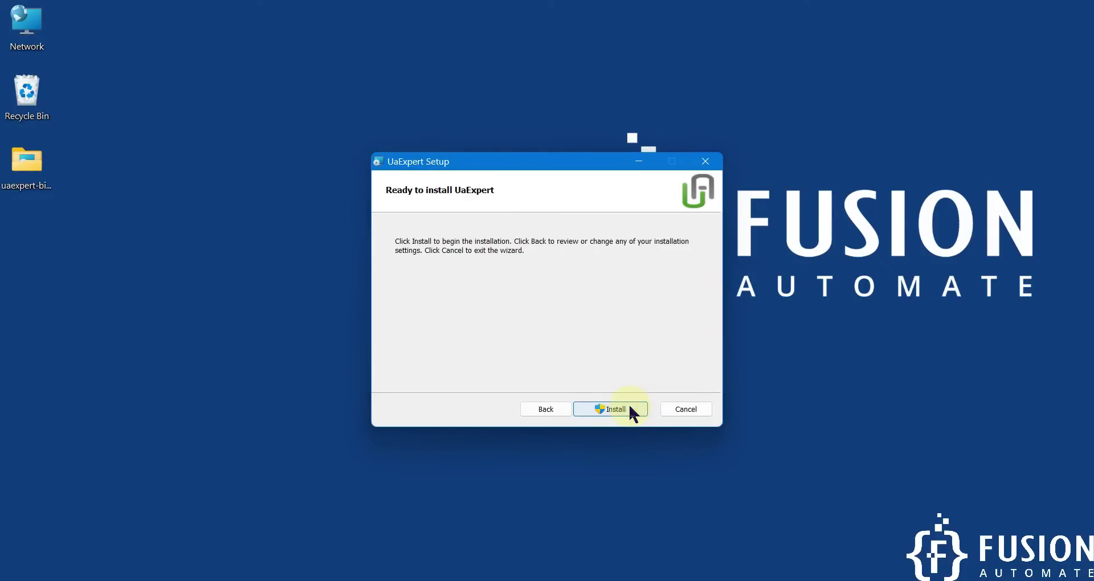
pyautogui.click(631, 407)
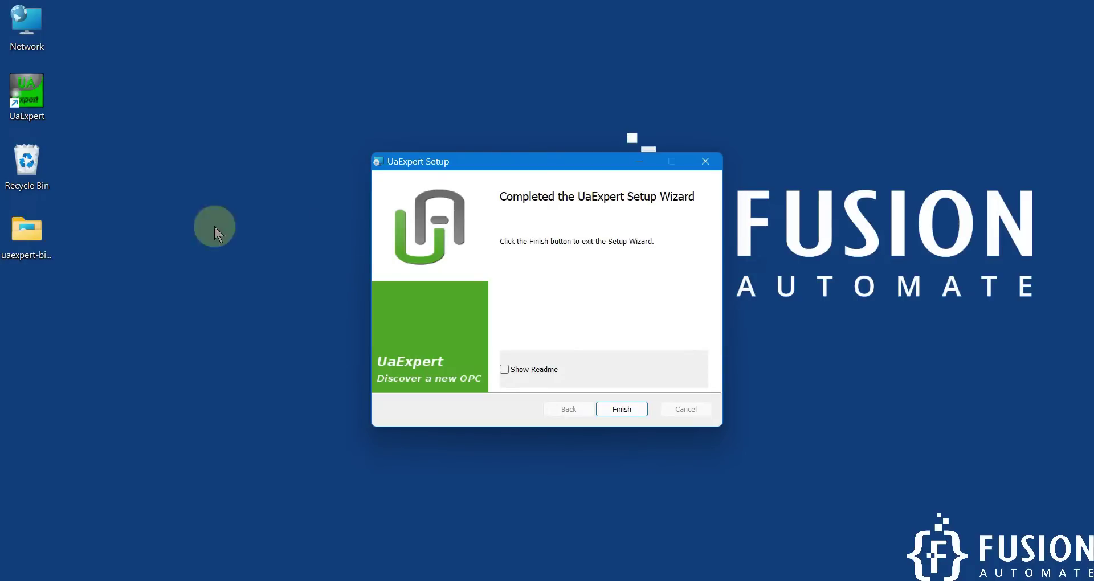
# - Finish the completed UaExpert installation and close the Setup Wizard
pyautogui.moveTo(105, 74); pyautogui.dragTo(52, 105)
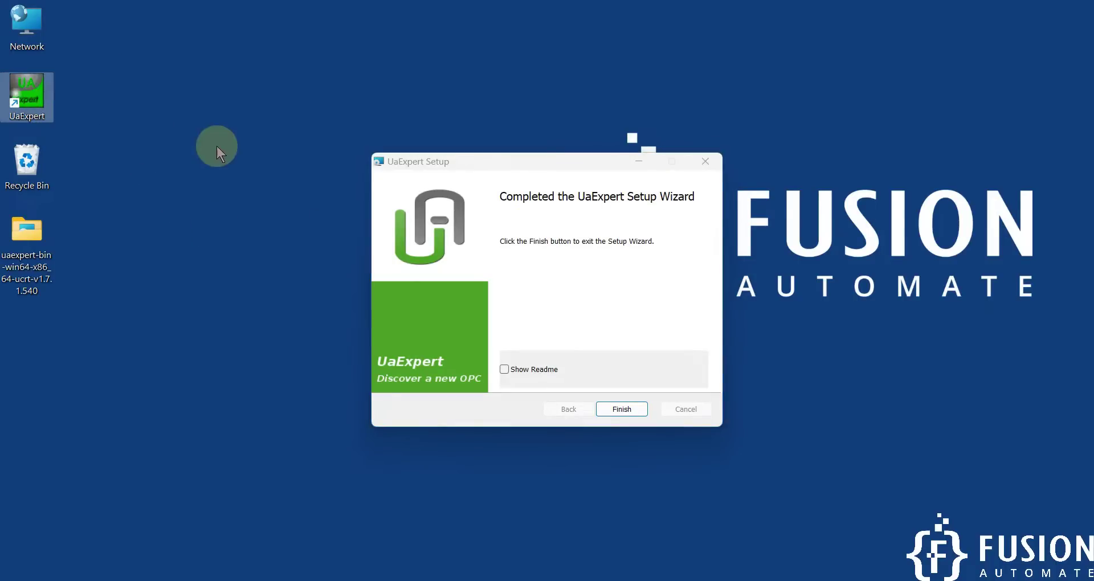
pyautogui.click(631, 410)
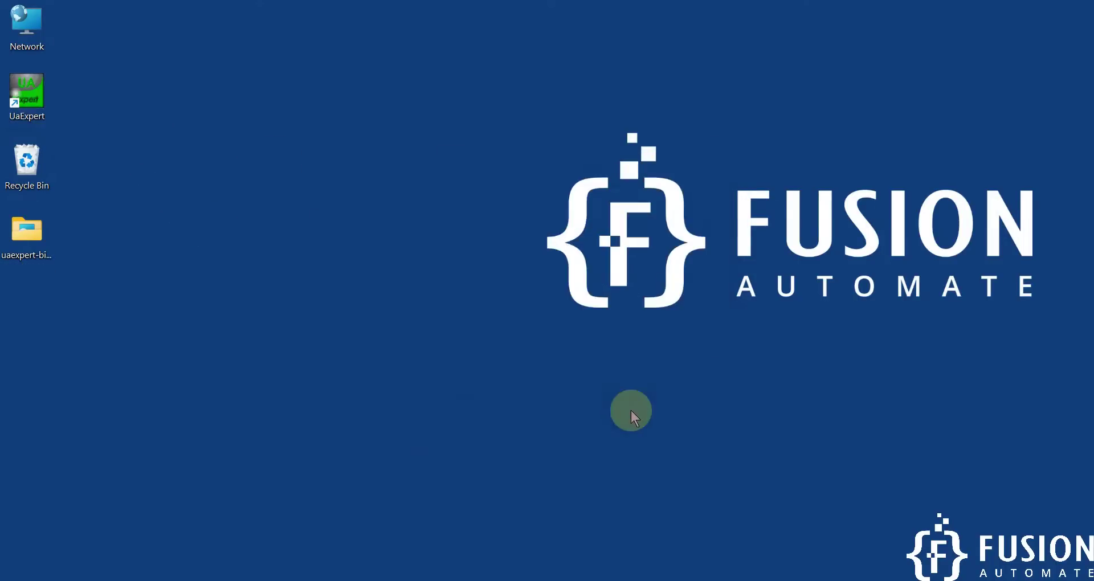
# - Start UaExpert from its desktop shortcut and minimize the Prosys Simulation Server window
pyautogui.doubleClick(29, 94)
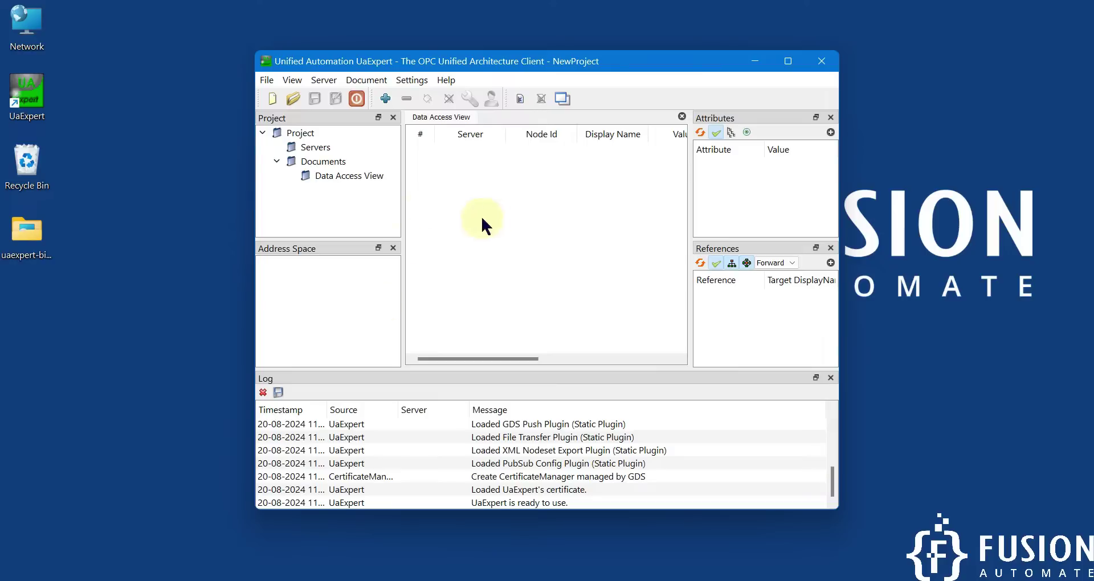
pyautogui.click(390, 570)
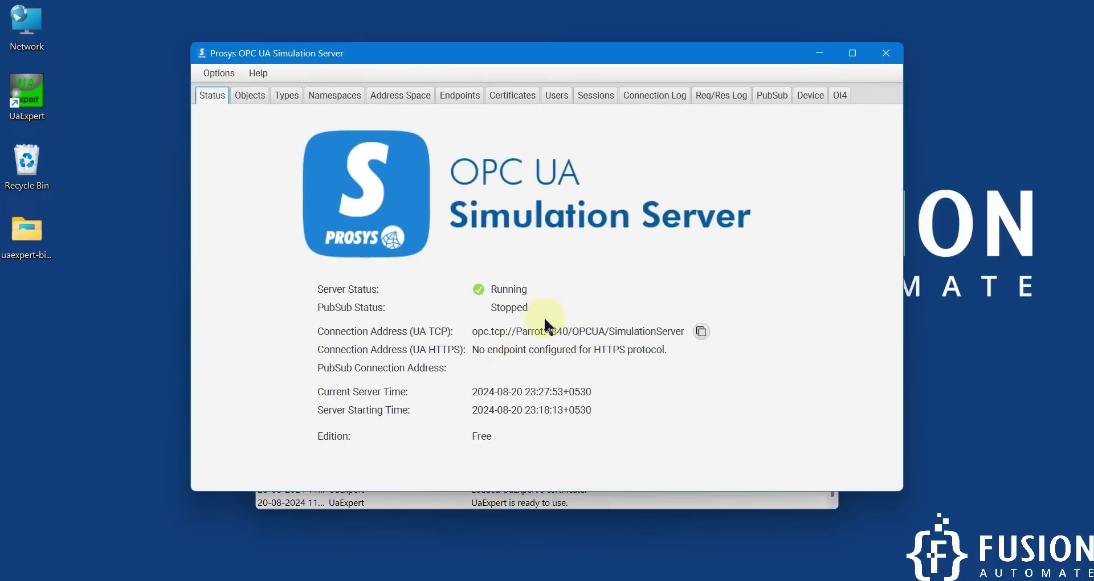
pyautogui.click(820, 53)
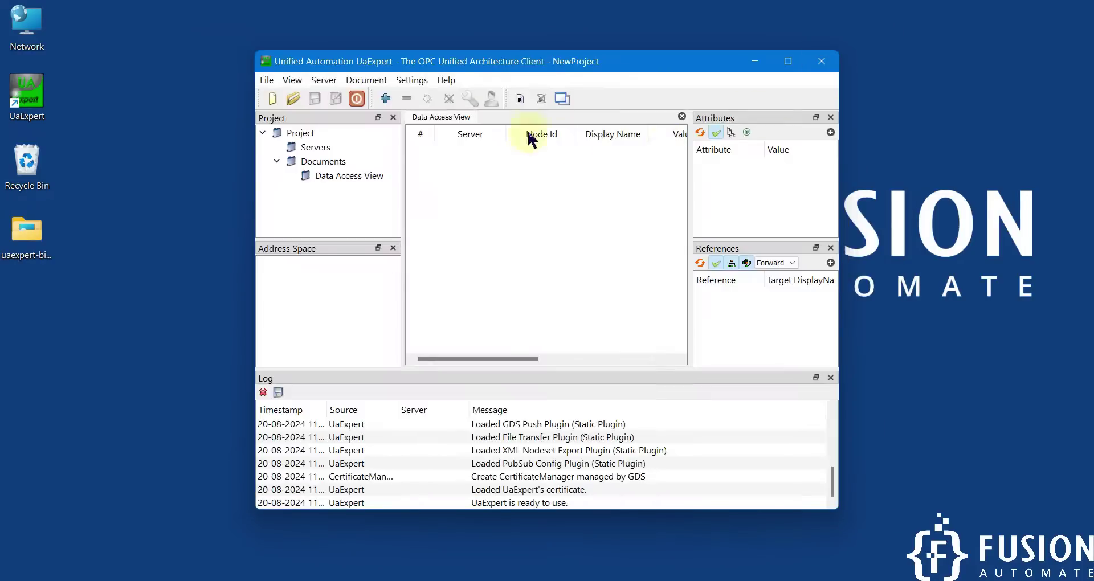
# - Maximize the UaExpert main window
pyautogui.click(385, 100)
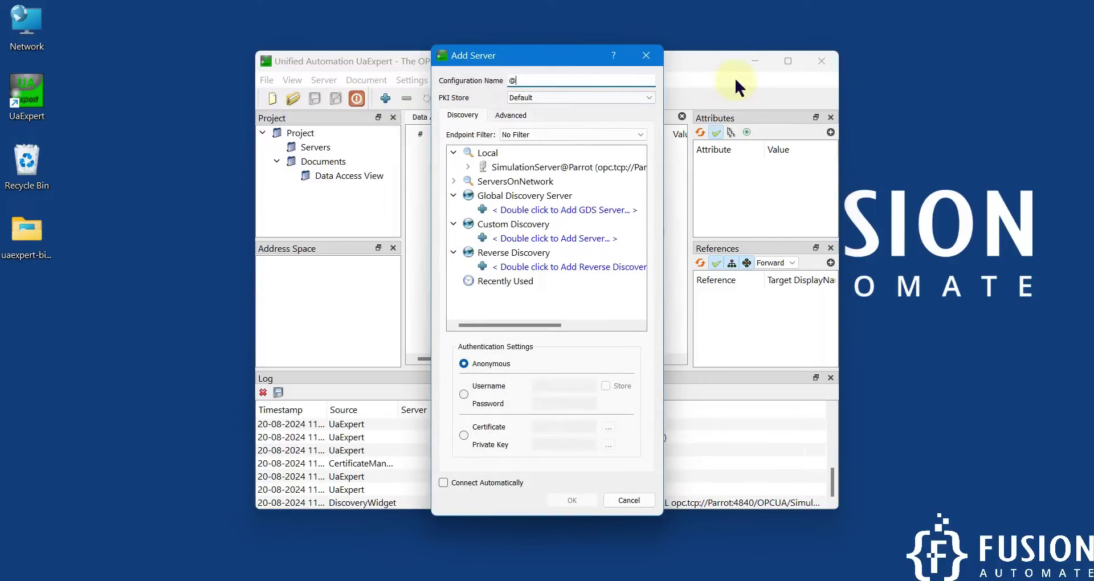
pyautogui.click(648, 57)
pyautogui.click(788, 61)
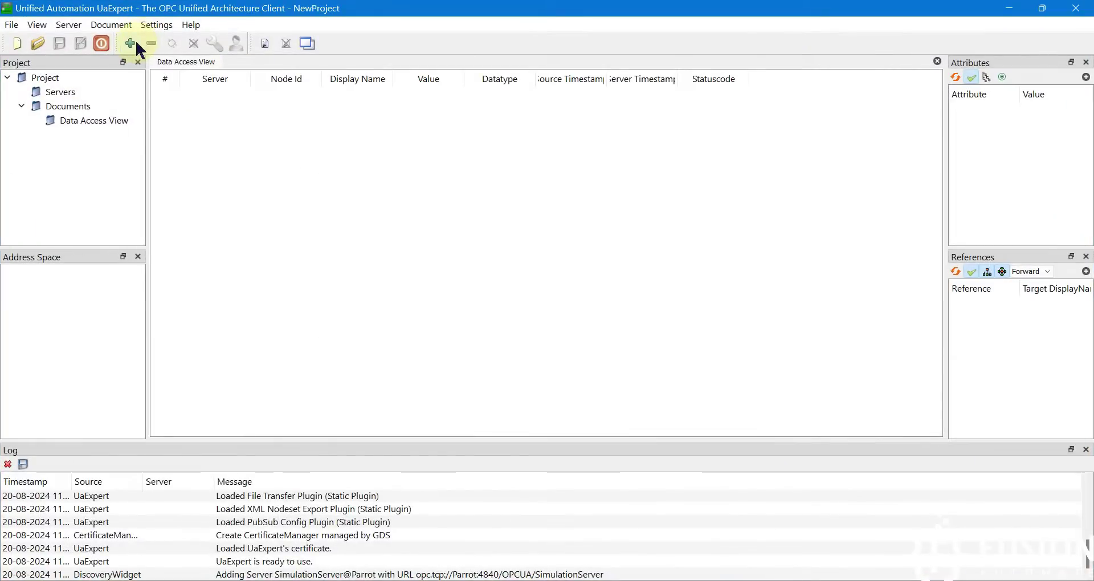
# - In Add Server, select SimulationServer@Parrot under Local and focus the Advanced tab's Endpoint Url
pyautogui.click(136, 45)
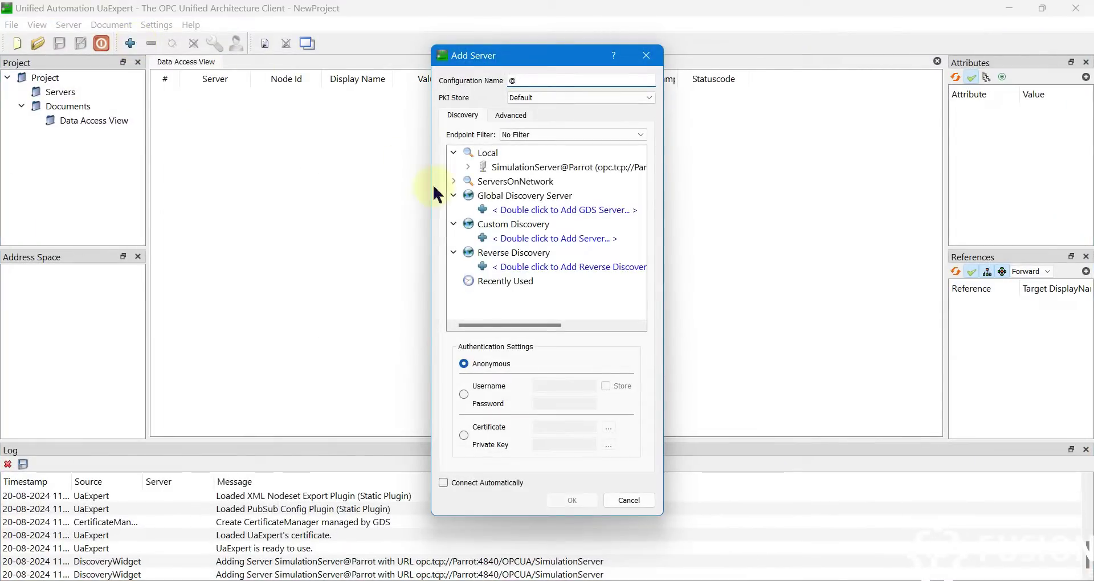
pyautogui.moveTo(432, 186); pyautogui.dragTo(192, 186)
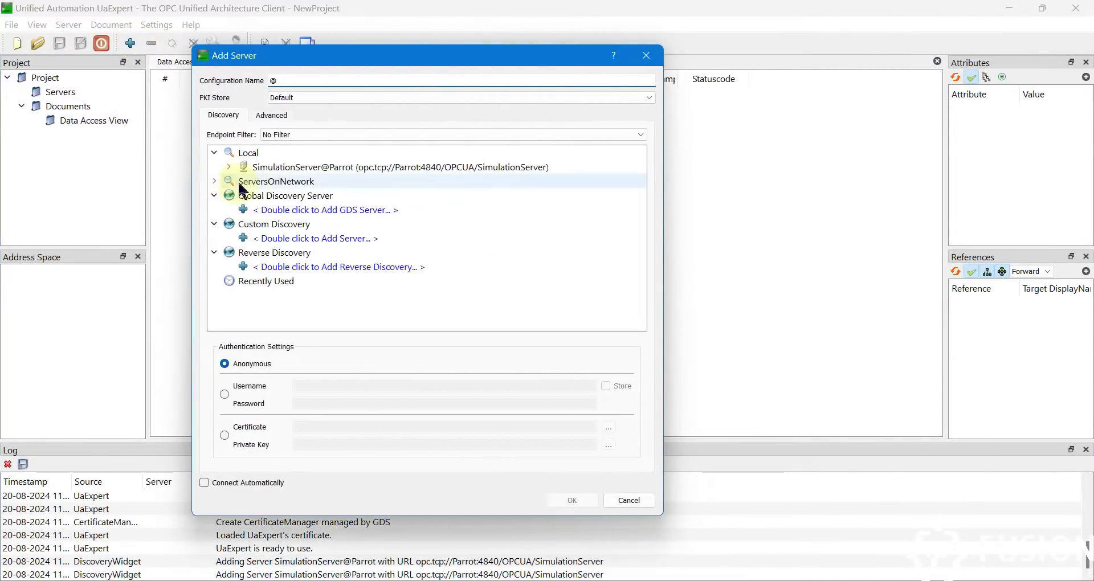
pyautogui.click(264, 168)
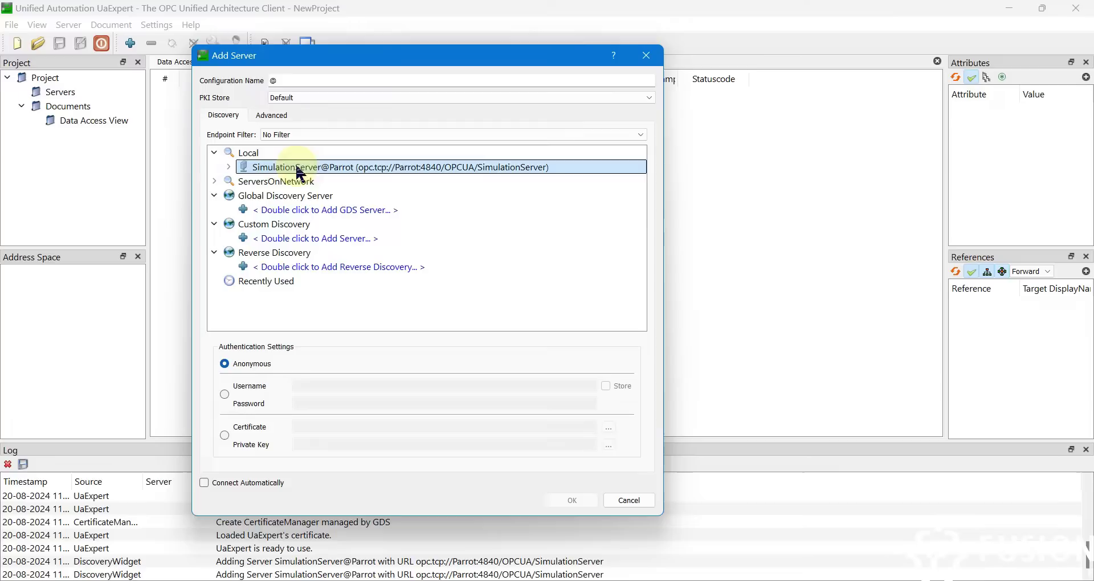
pyautogui.moveTo(398, 174)
pyautogui.moveTo(318, 170)
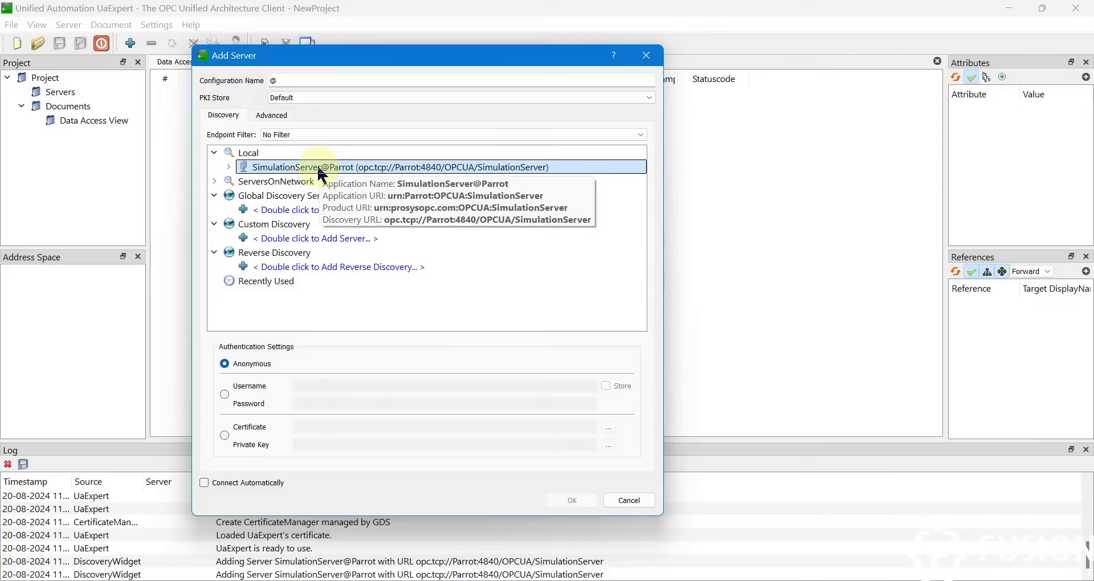
pyautogui.click(261, 115)
pyautogui.click(301, 157)
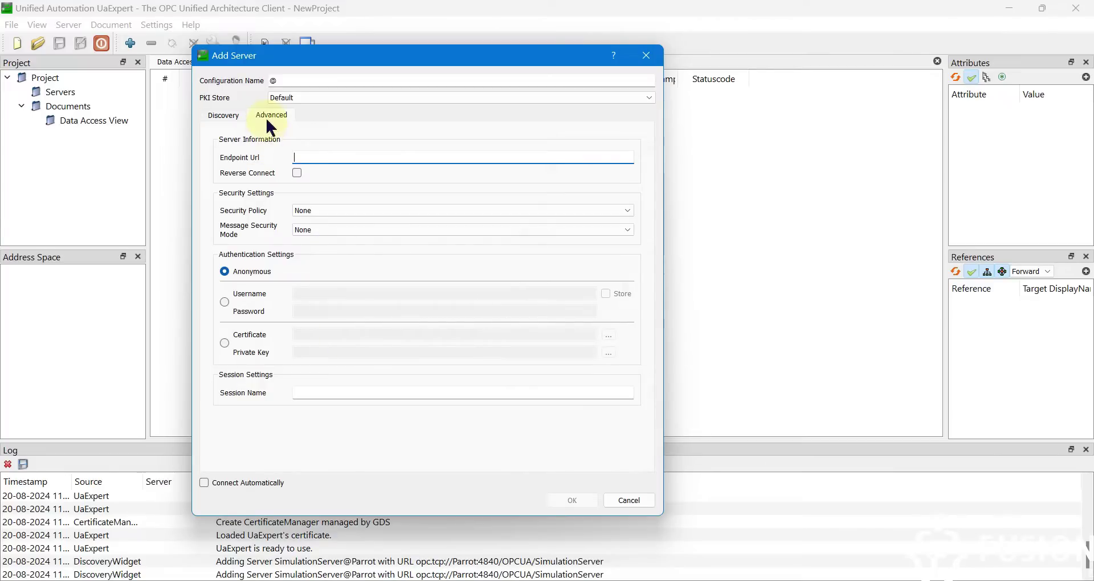
# - Copy the Prosys server's connection address and paste it into Endpoint Url
pyautogui.click(308, 580)
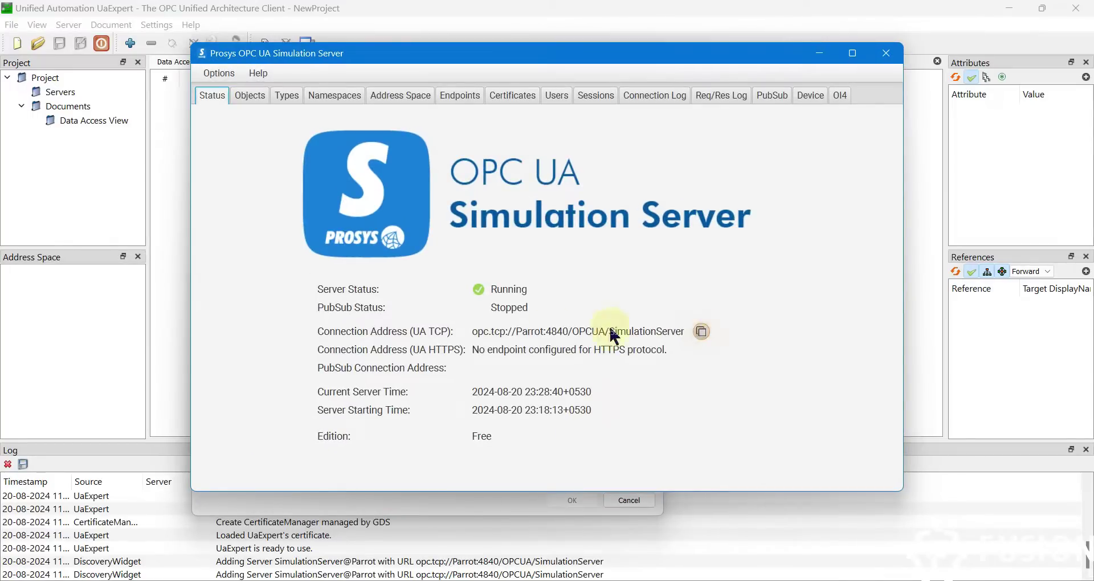
pyautogui.click(702, 332)
pyautogui.moveTo(473, 331); pyautogui.dragTo(686, 331)
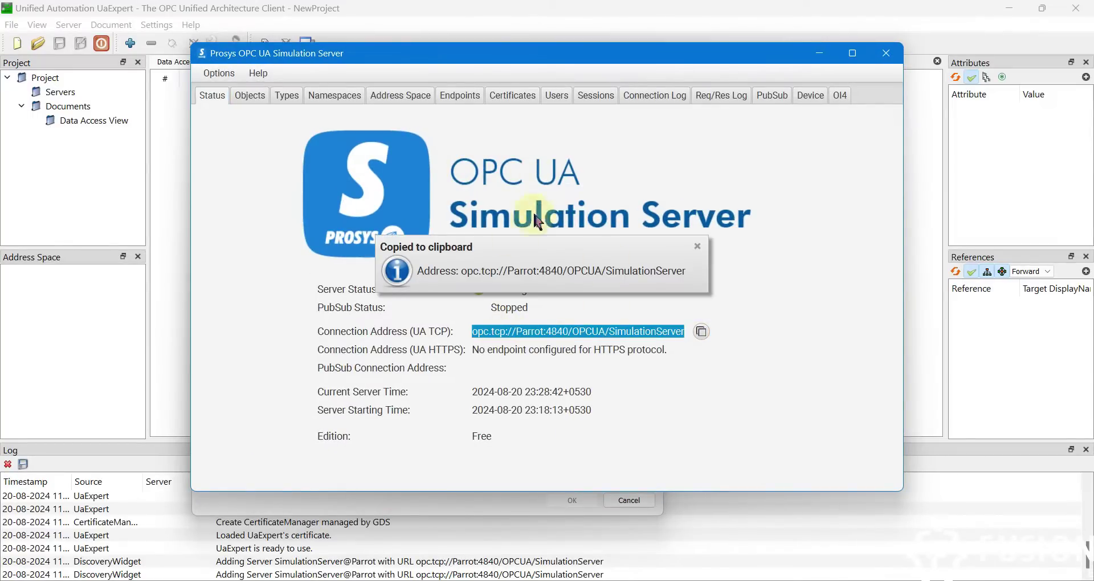
pyautogui.click(701, 332)
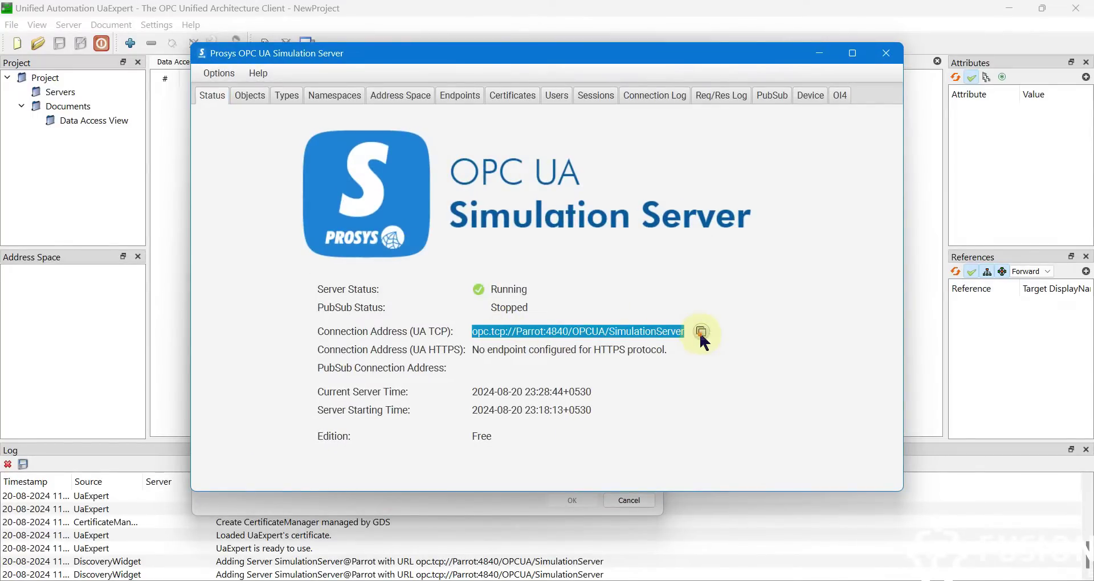
pyautogui.click(701, 332)
pyautogui.click(701, 331)
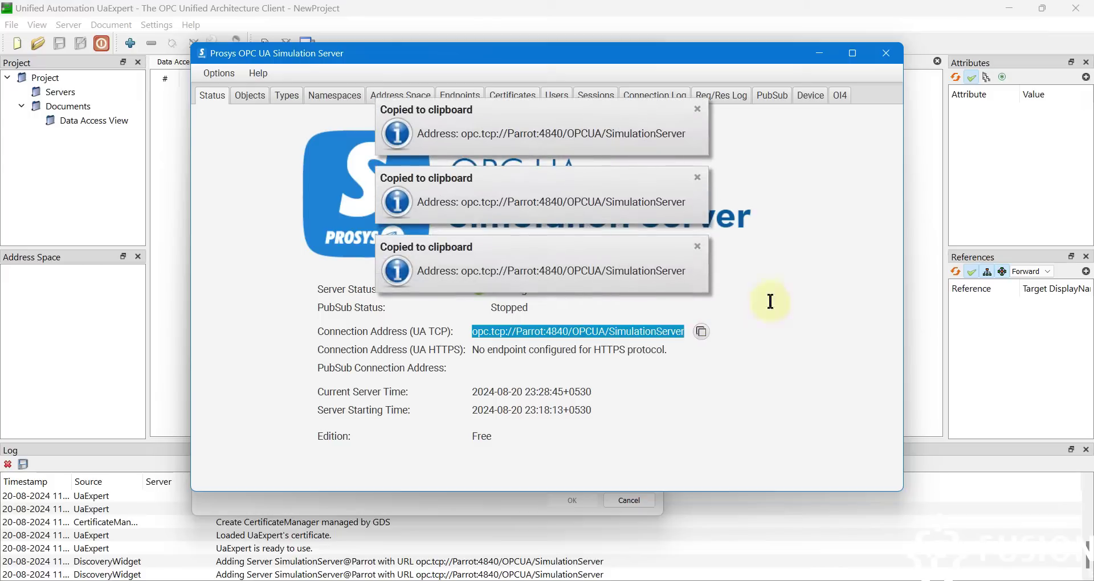
pyautogui.click(830, 53)
pyautogui.hotkey('ctrl', 'v')
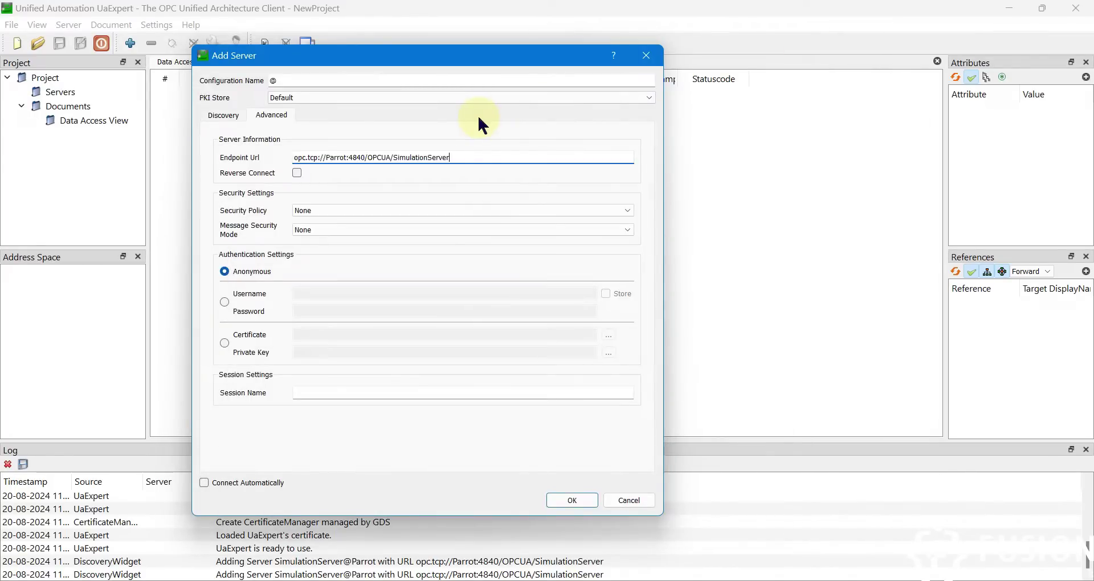
# - Name the configuration 'Prosys OPCUA Server' and confirm adding it with anonymous access
pyautogui.click(272, 81)
pyautogui.write('Prosys ')
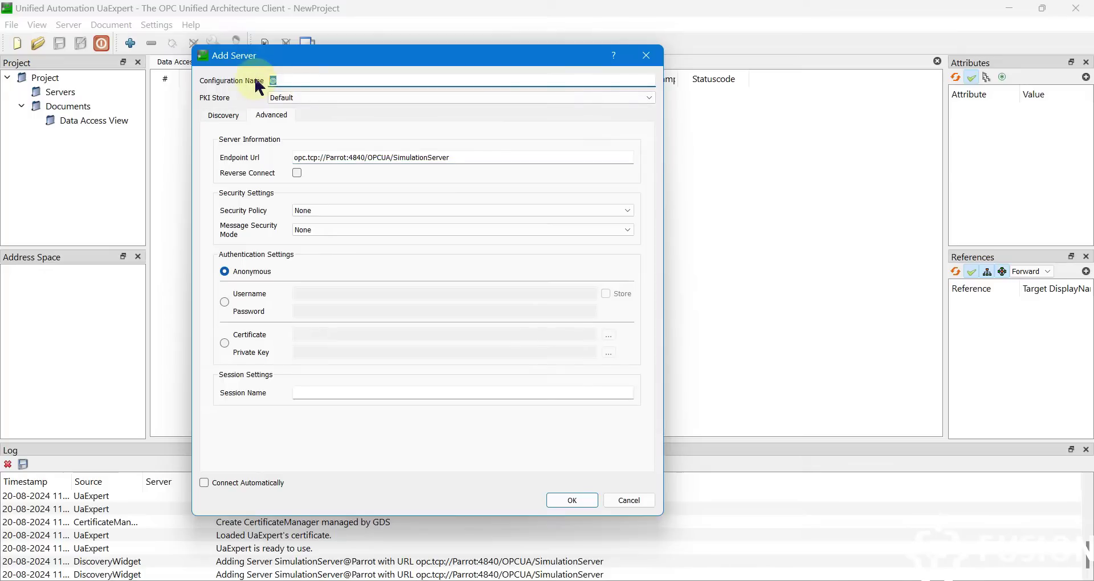
pyautogui.write('OPCUA S')
pyautogui.write('erevr')
pyautogui.press('BackSpace')
pyautogui.press('BackSpace')
pyautogui.press('BackSpace')
pyautogui.write('ver')
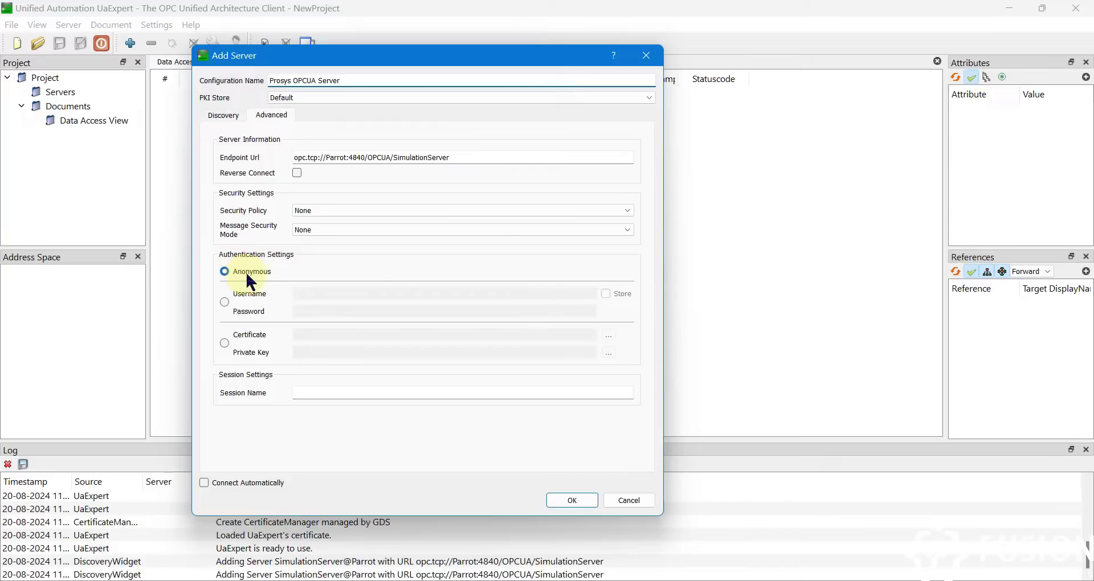
pyautogui.click(573, 501)
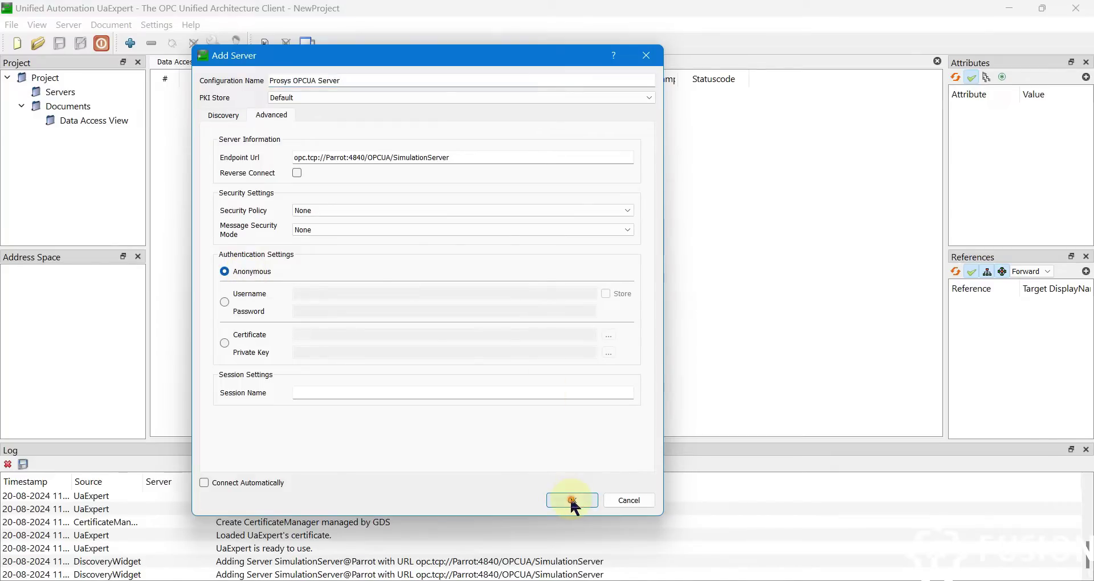
pyautogui.click(276, 576)
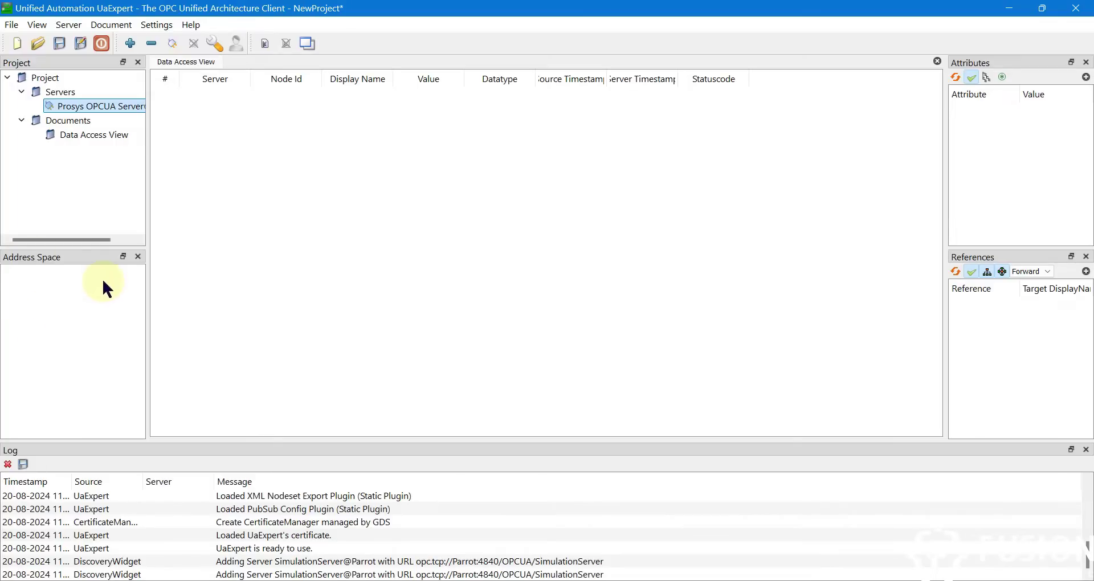
# - Connect to Prosys OPCUA Server and move the Certificate Validation dialog aside
pyautogui.click(177, 48)
pyautogui.moveTo(555, 80); pyautogui.dragTo(531, 58)
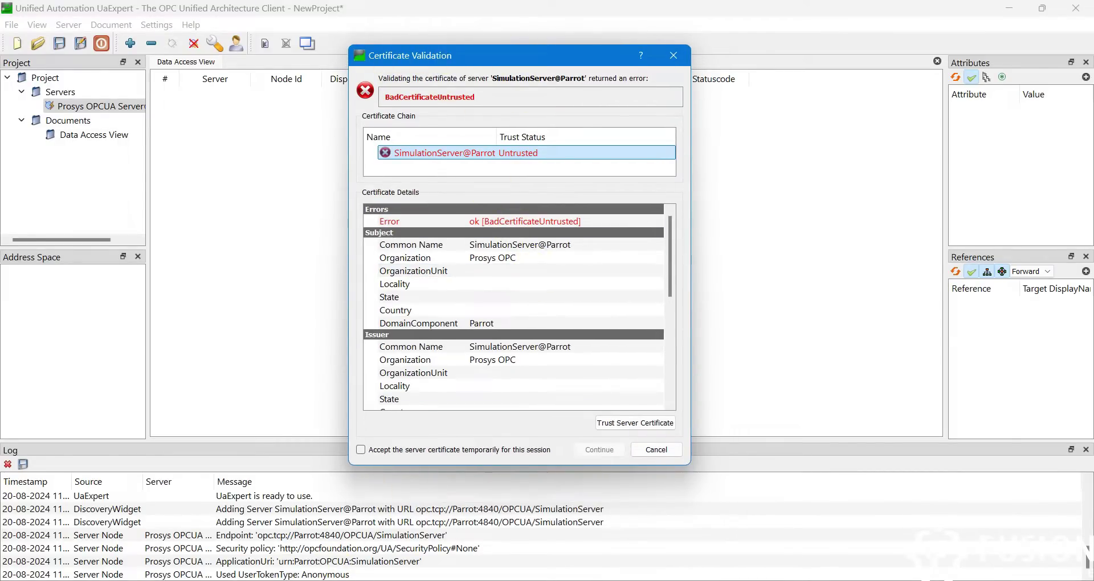
# - Trust SimulationServer@Parrot's certificate and continue to complete the connection
pyautogui.click(338, 573)
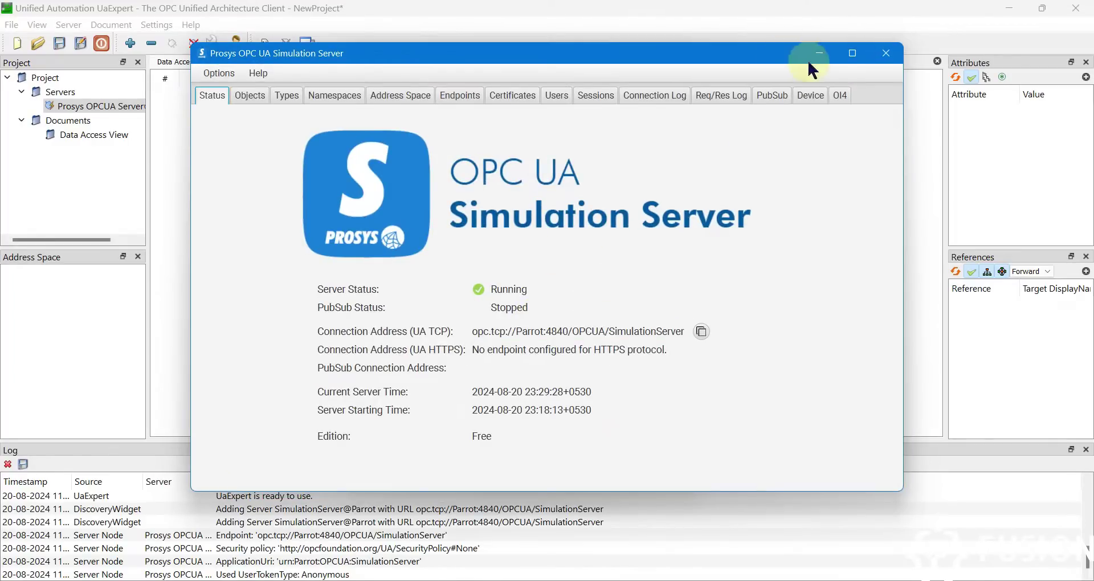
pyautogui.click(824, 52)
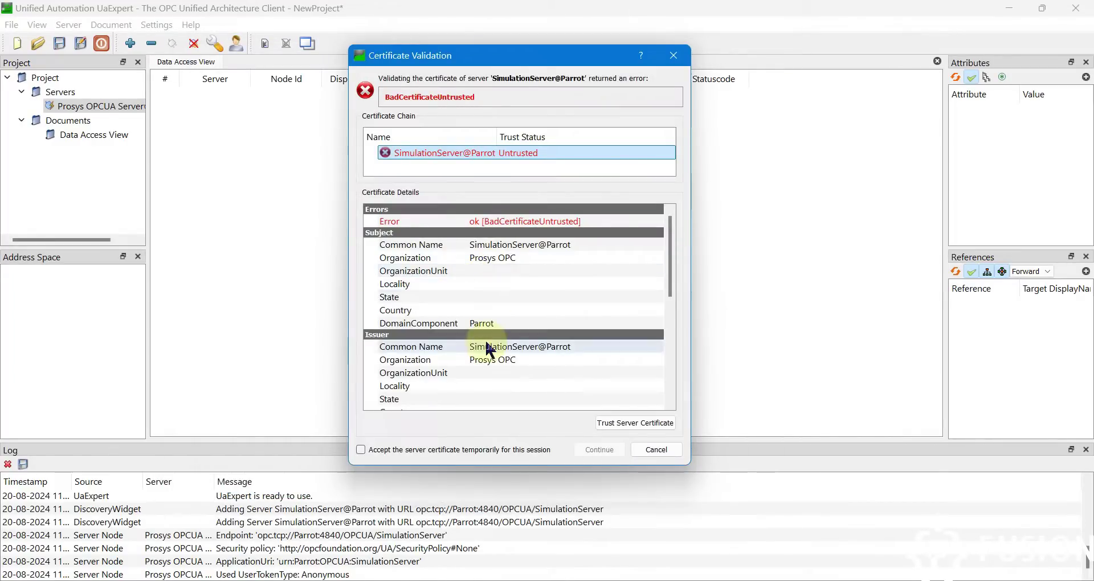
pyautogui.click(620, 425)
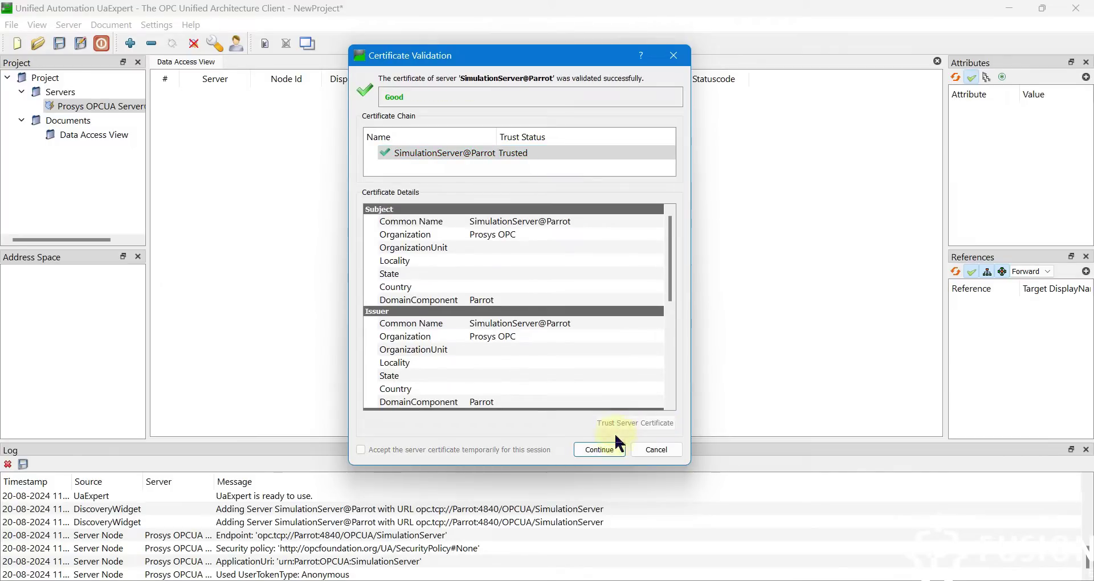
pyautogui.click(601, 451)
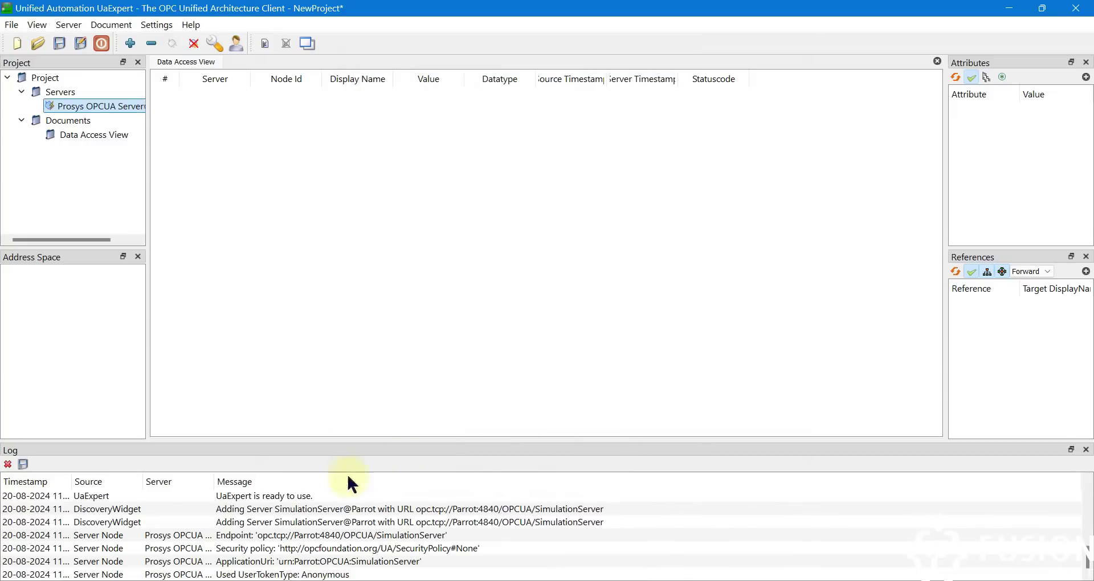
pyautogui.hotkey('alt', 'Tab')
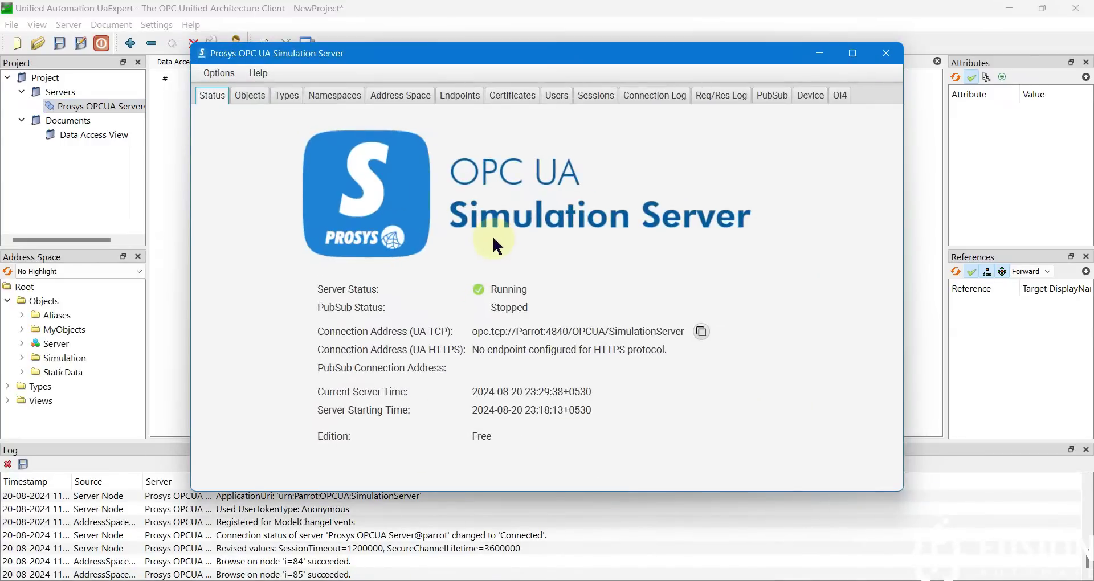
# - Drag Constant, Counter, Random, Sawtooth, Sinusoid, Square and Triangle from Objects > Simulation into the Data Access View
pyautogui.click(441, 9)
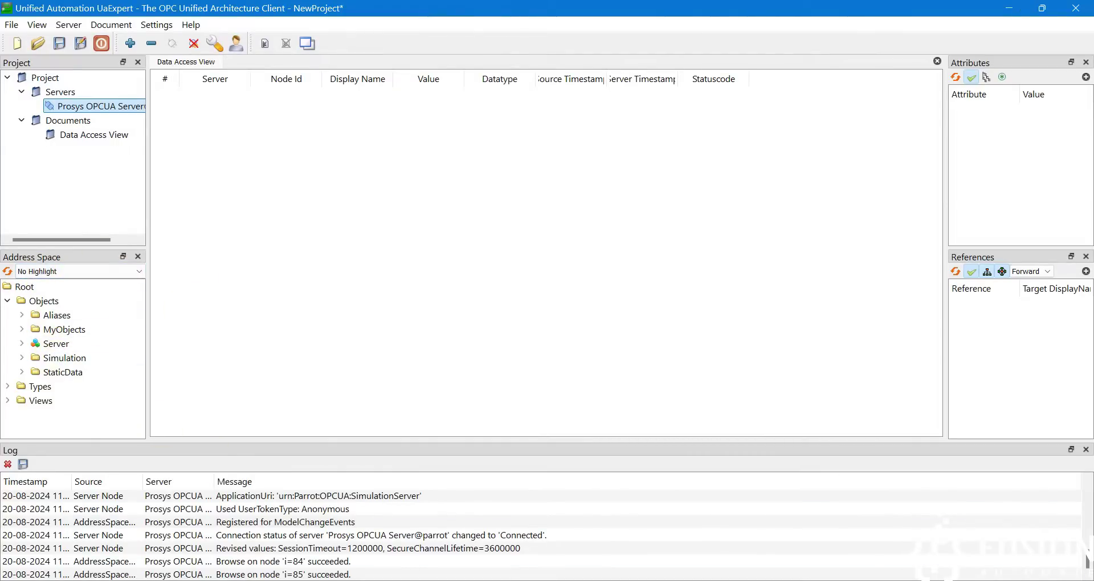
pyautogui.hotkey('alt', 'Tab')
pyautogui.click(324, 289)
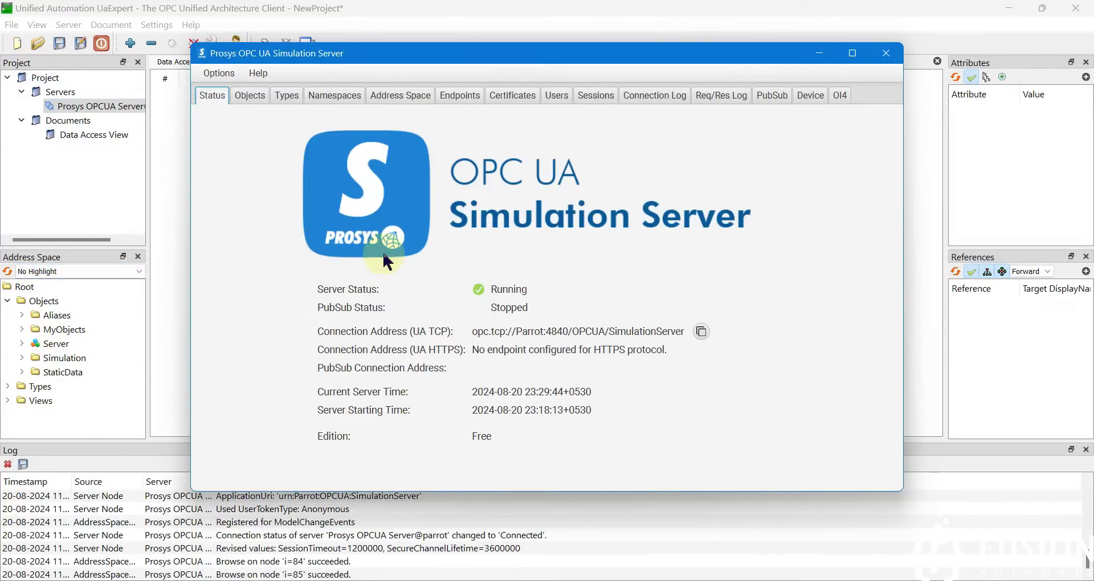
pyautogui.click(22, 359)
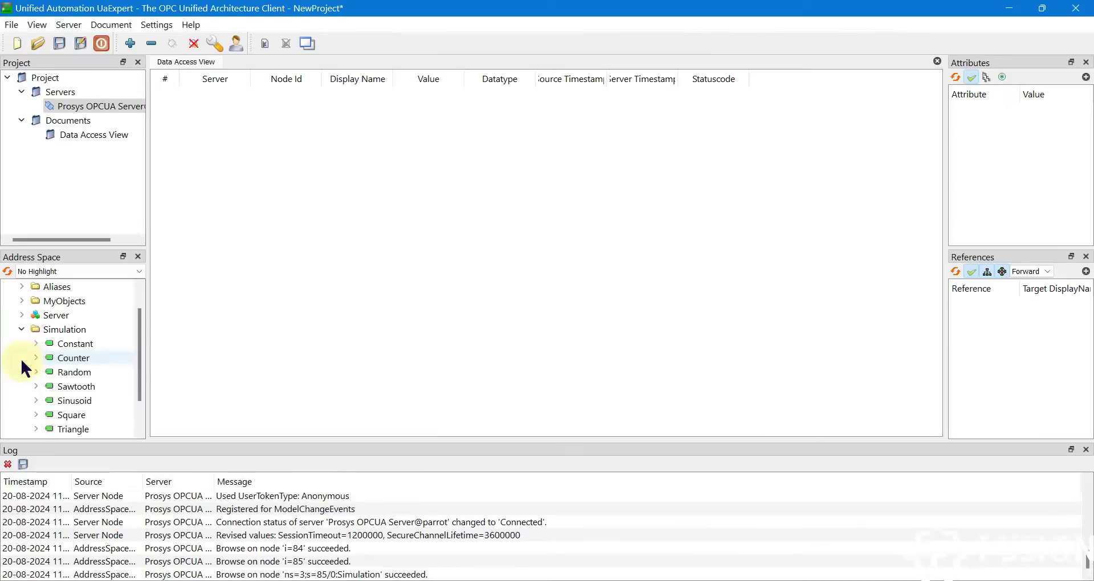
pyautogui.moveTo(80, 344); pyautogui.dragTo(256, 313)
pyautogui.moveTo(82, 366); pyautogui.dragTo(160, 373)
pyautogui.moveTo(79, 386); pyautogui.dragTo(155, 410)
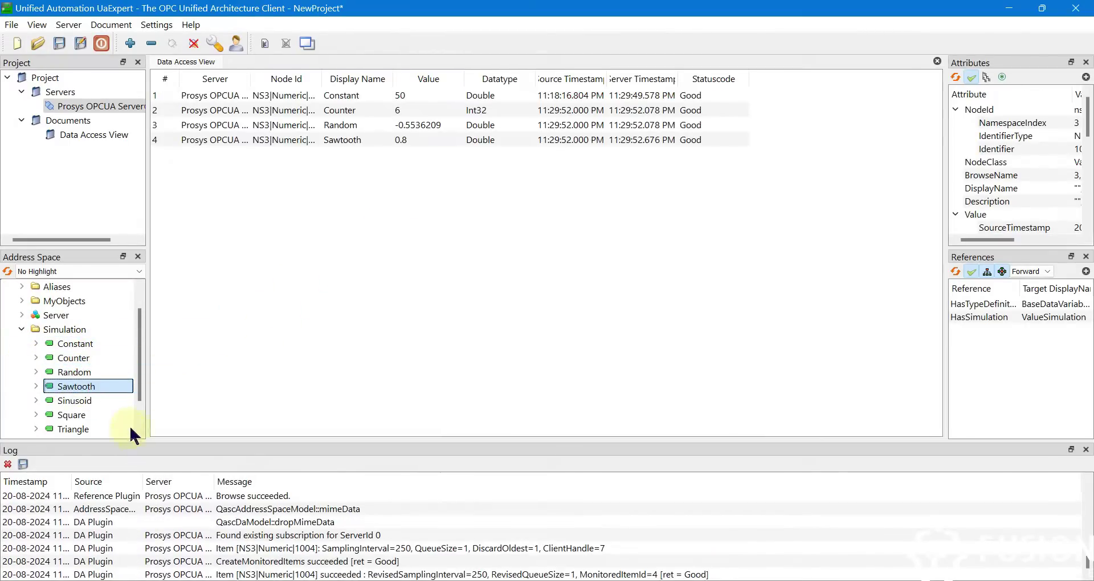
pyautogui.moveTo(86, 404); pyautogui.dragTo(361, 275)
pyautogui.moveTo(73, 429); pyautogui.dragTo(519, 320)
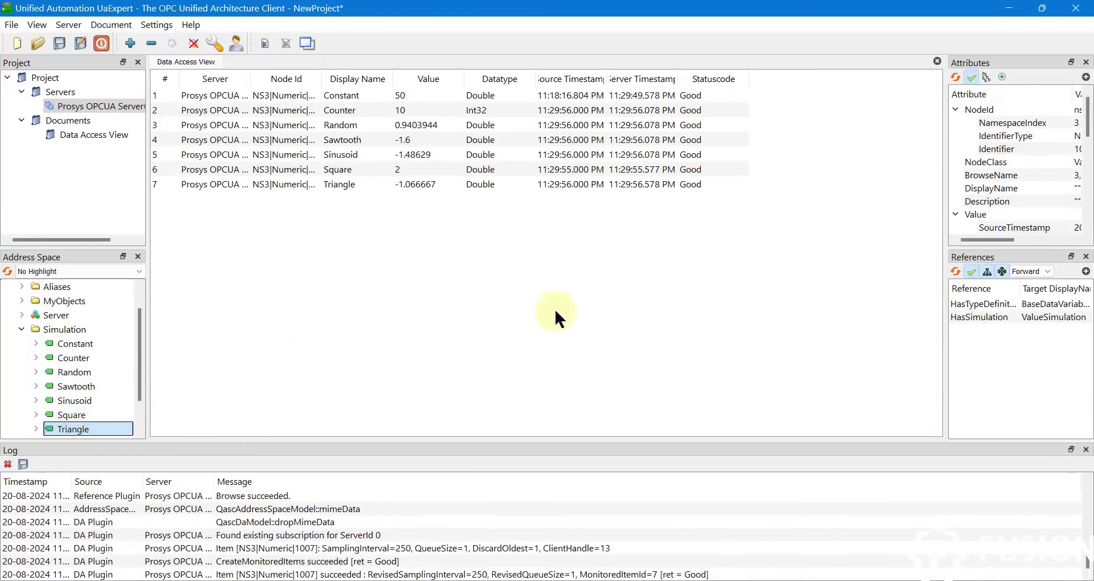
pyautogui.click(330, 538)
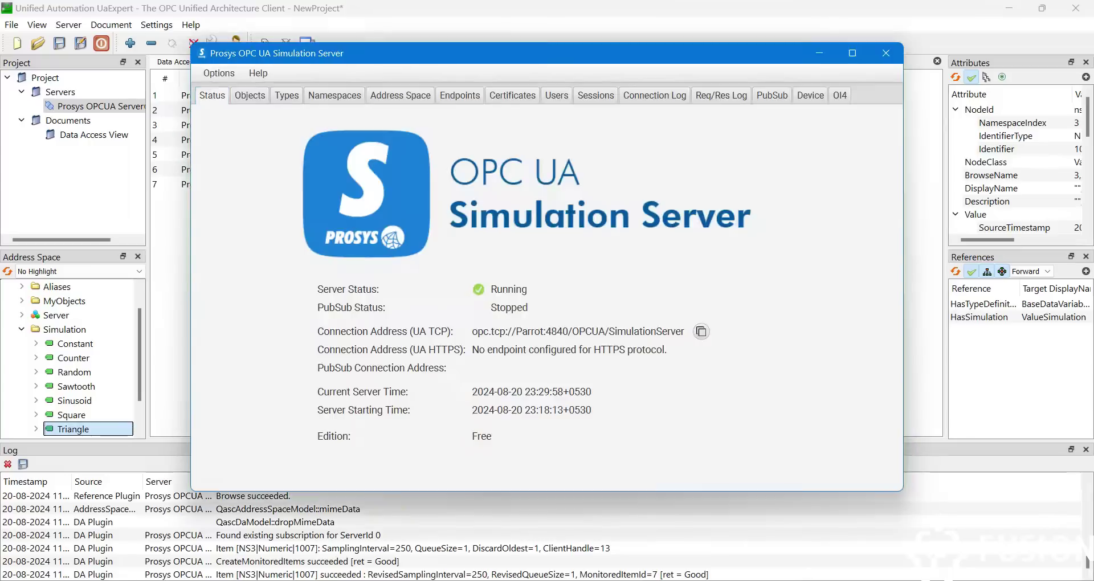
# - Expand Simulation on Prosys's Objects tab, then minimize Prosys and reopen UaExpert's Add Server
pyautogui.moveTo(621, 91); pyautogui.dragTo(711, 197)
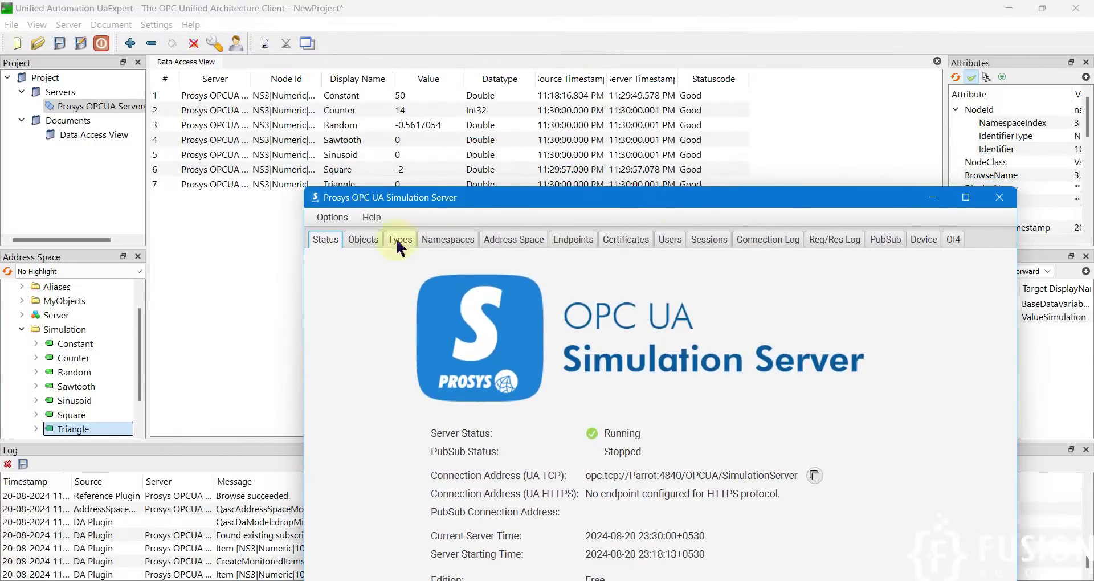
pyautogui.click(364, 240)
pyautogui.click(324, 338)
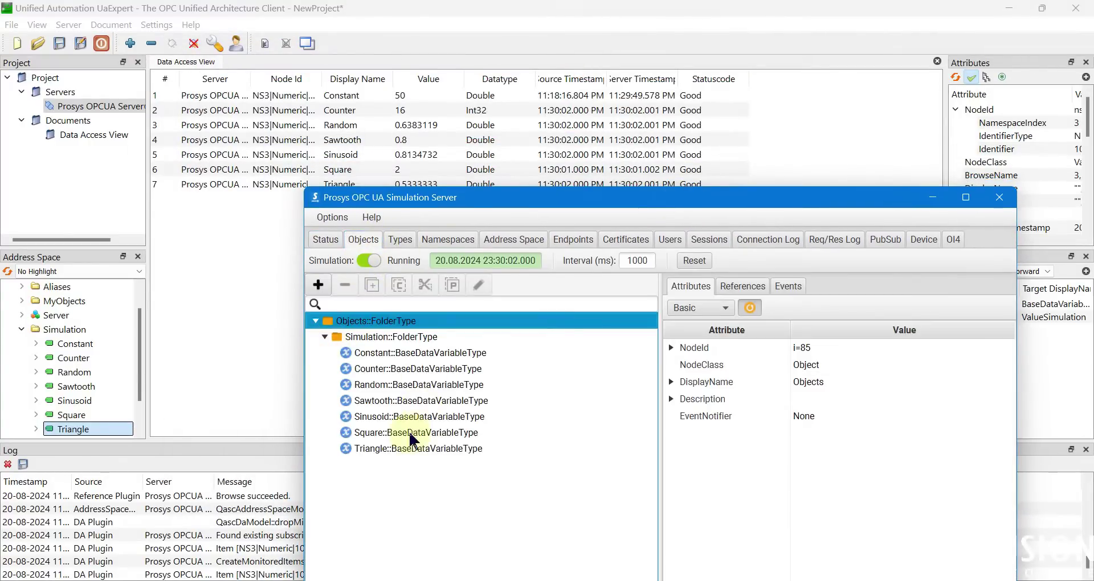
pyautogui.moveTo(542, 209); pyautogui.dragTo(546, 253)
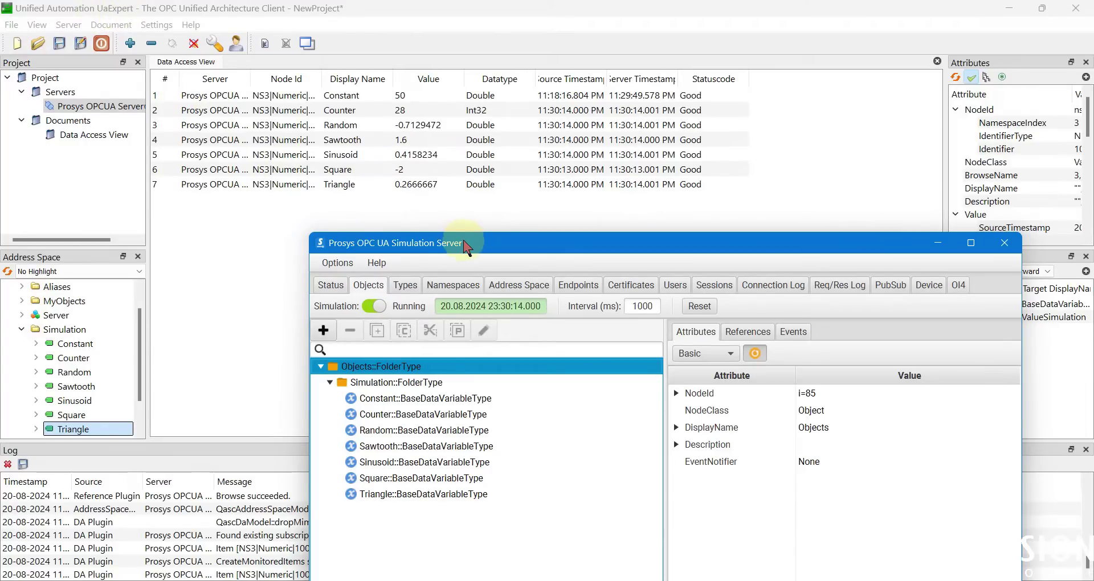
pyautogui.moveTo(467, 246); pyautogui.dragTo(459, 229)
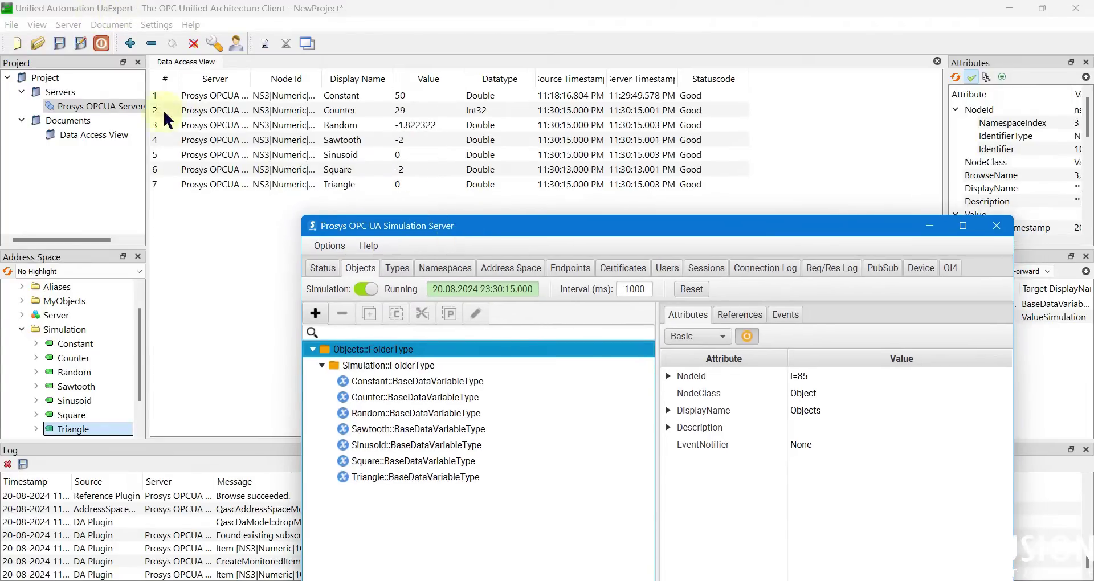
pyautogui.click(926, 231)
pyautogui.click(131, 44)
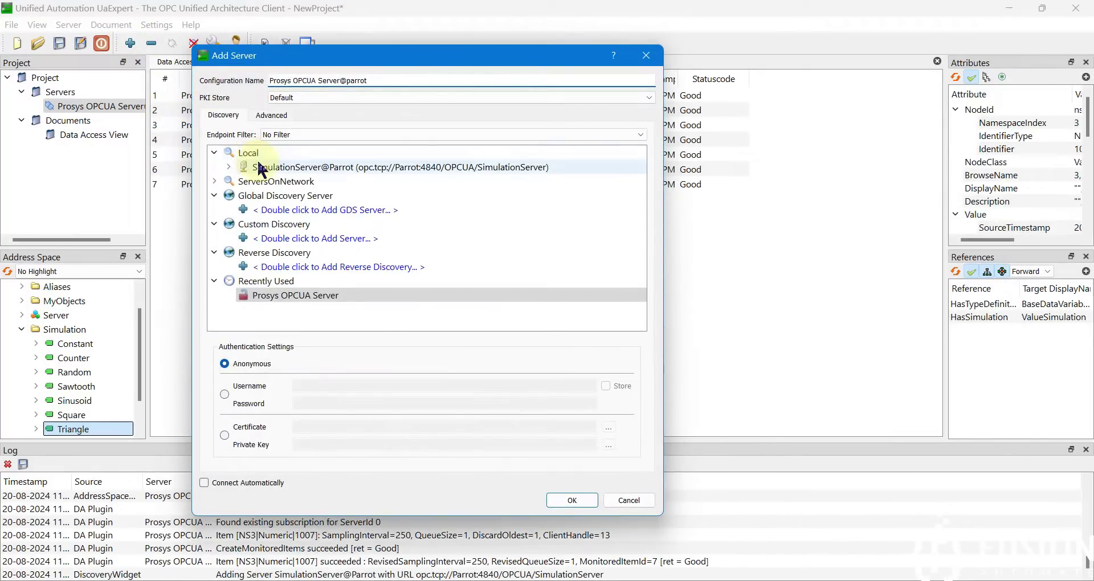
# - Review SimulationServer@Parrot's endpoints and Advanced URL, then close Add Server without changes
pyautogui.click(228, 167)
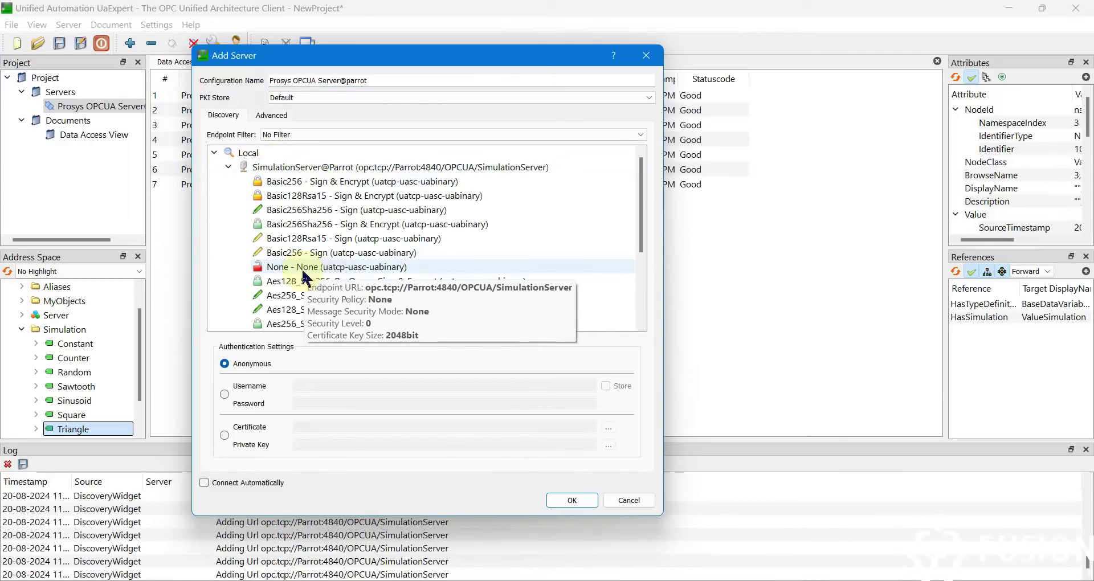
pyautogui.click(228, 167)
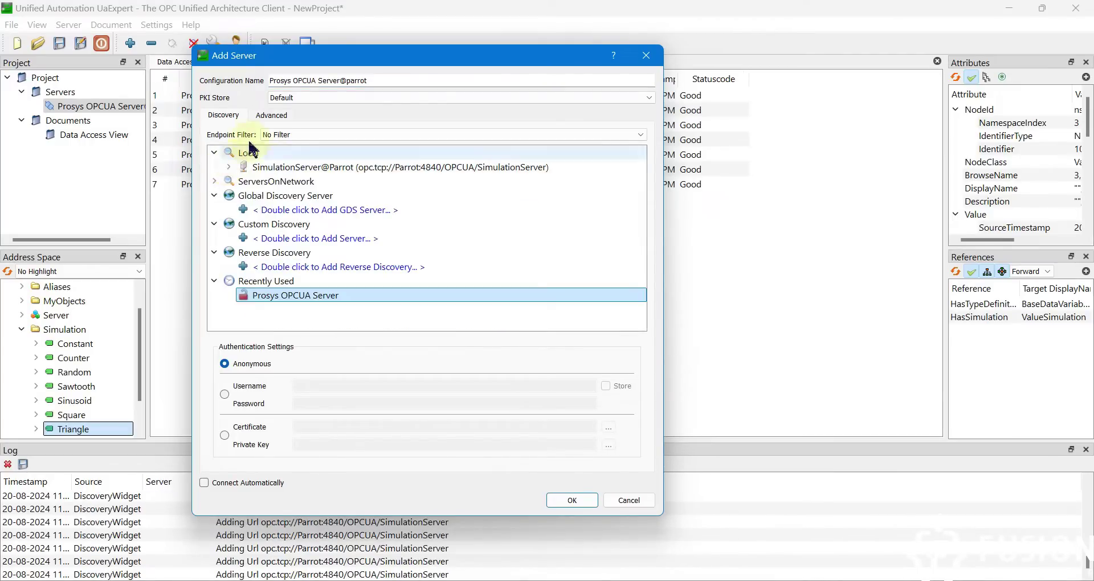
pyautogui.click(271, 115)
pyautogui.moveTo(419, 159); pyautogui.dragTo(223, 155)
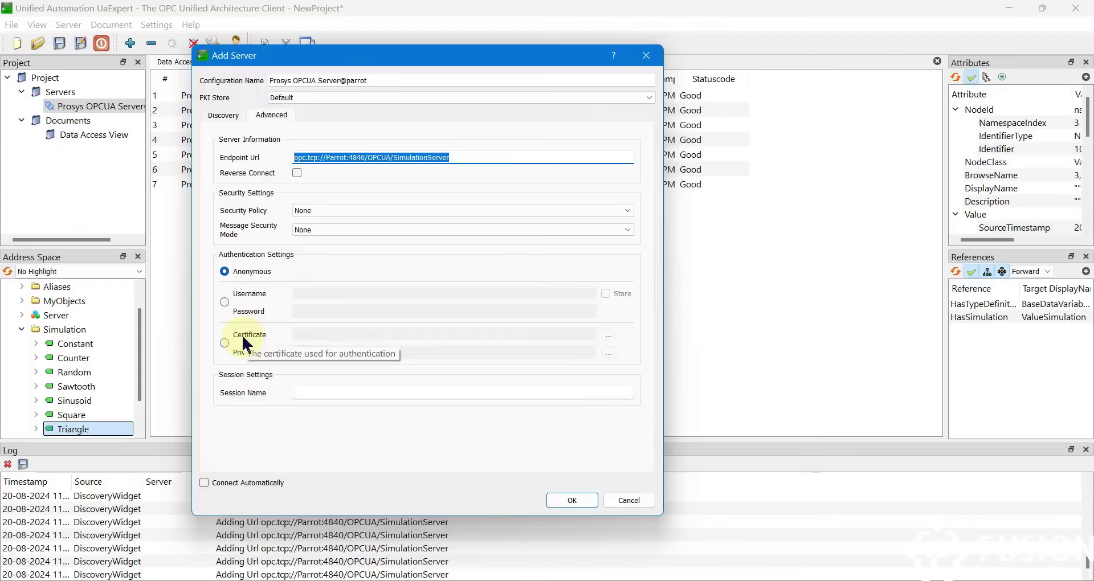
pyautogui.click(223, 115)
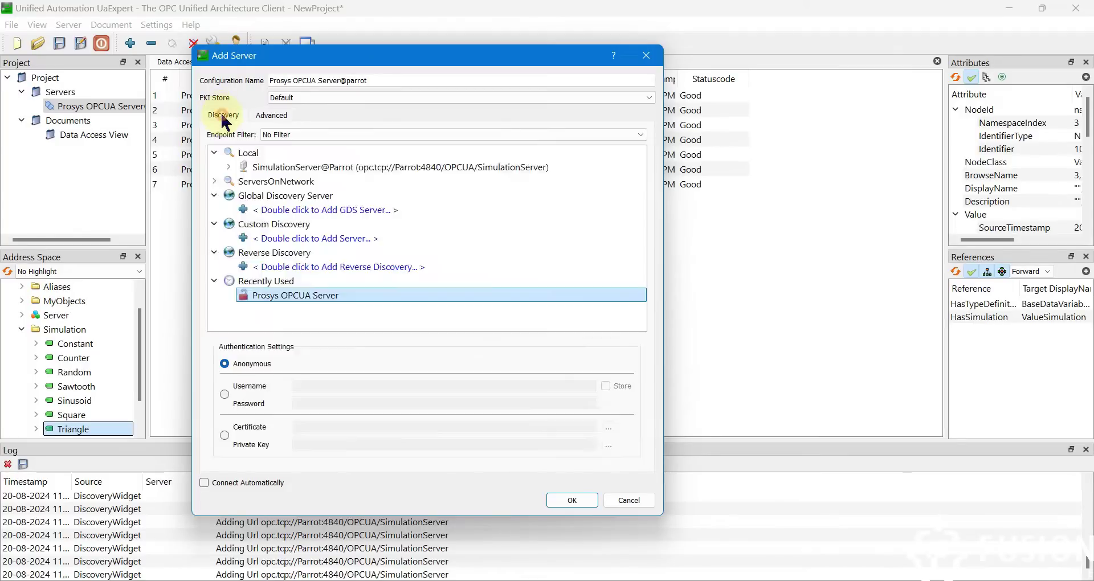
pyautogui.click(229, 167)
pyautogui.scroll(-3, 449, 290)
pyautogui.scroll(2, 450, 288)
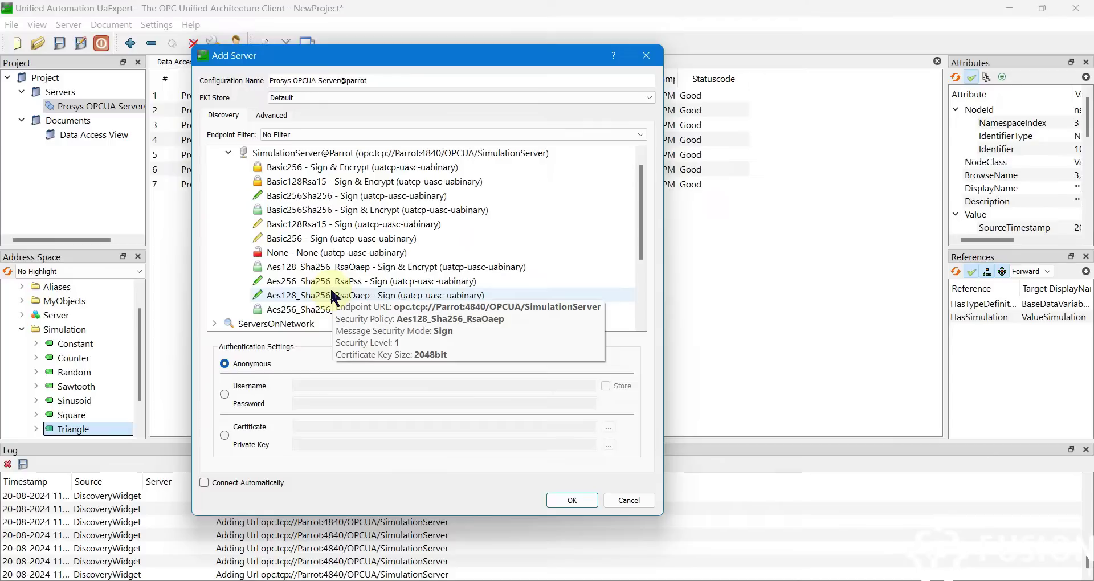
pyautogui.click(646, 56)
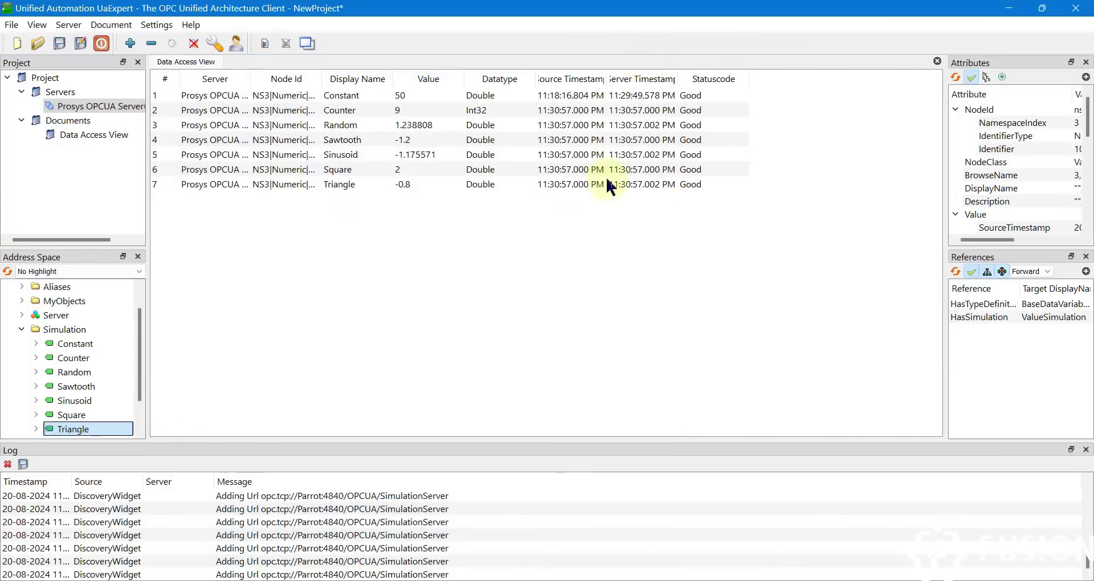